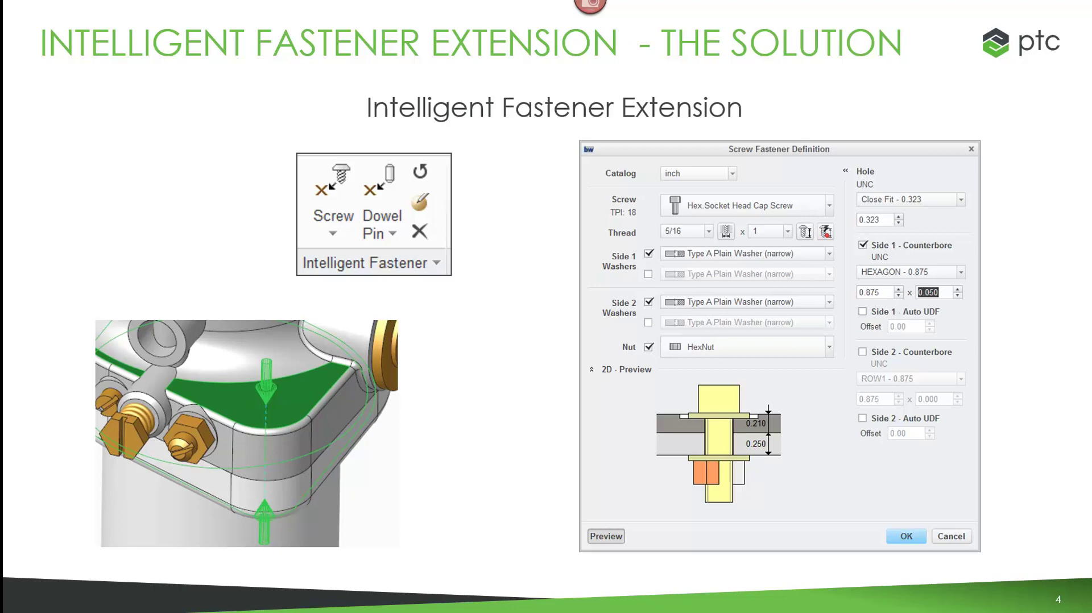
# Advance the deck from slide 4 to slide 7, 'Capabilities'.
pyautogui.press('Right')
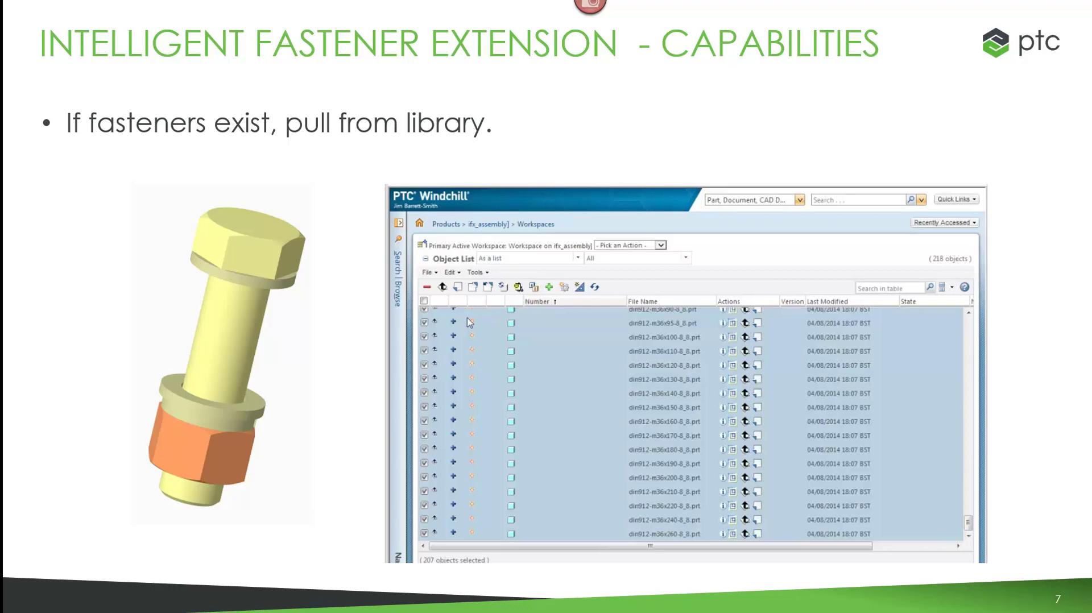
# Reveal slide 8's remaining bullets, including sub-assemblies, then advance to slide 9's demo video.
pyautogui.press('Right')
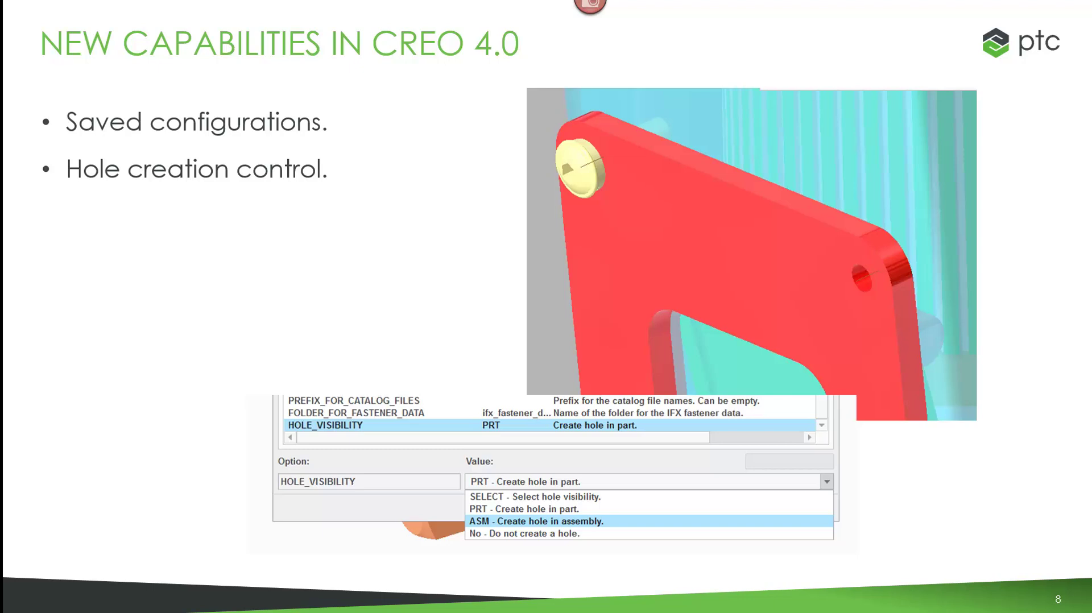
pyautogui.press('Right')
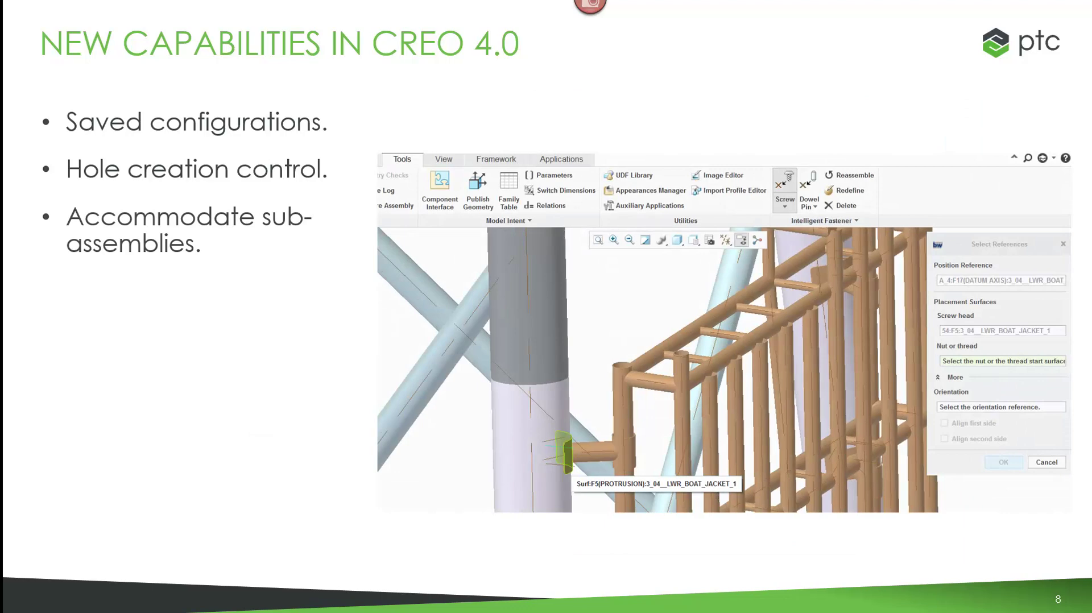
pyautogui.press('Right')
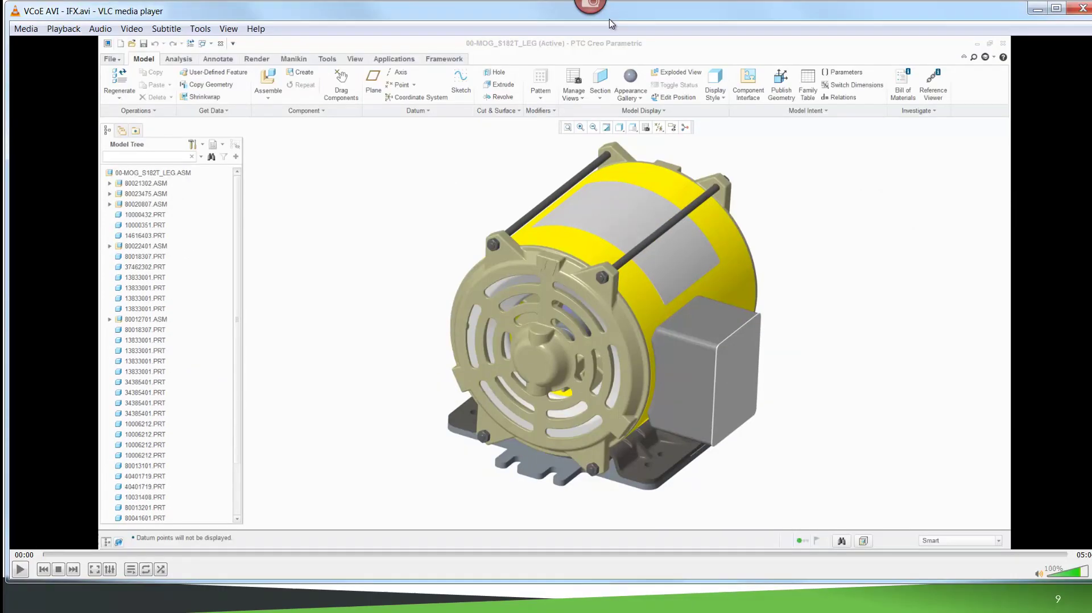
# Show the video full screen, turn on datum point display, and box-zoom onto the grey terminal box.
pyautogui.press('f')
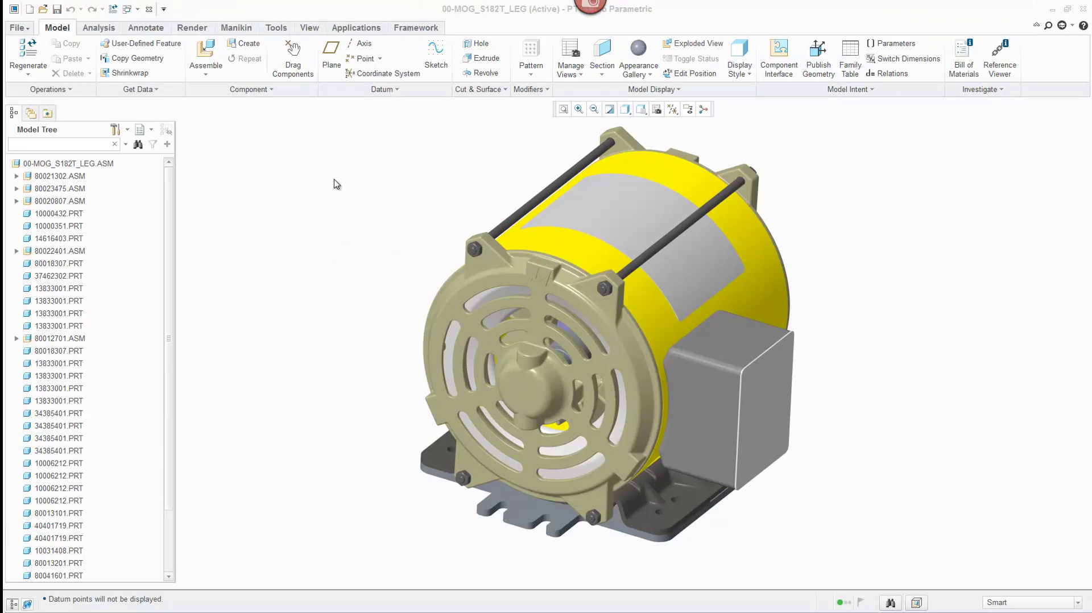
pyautogui.click(672, 109)
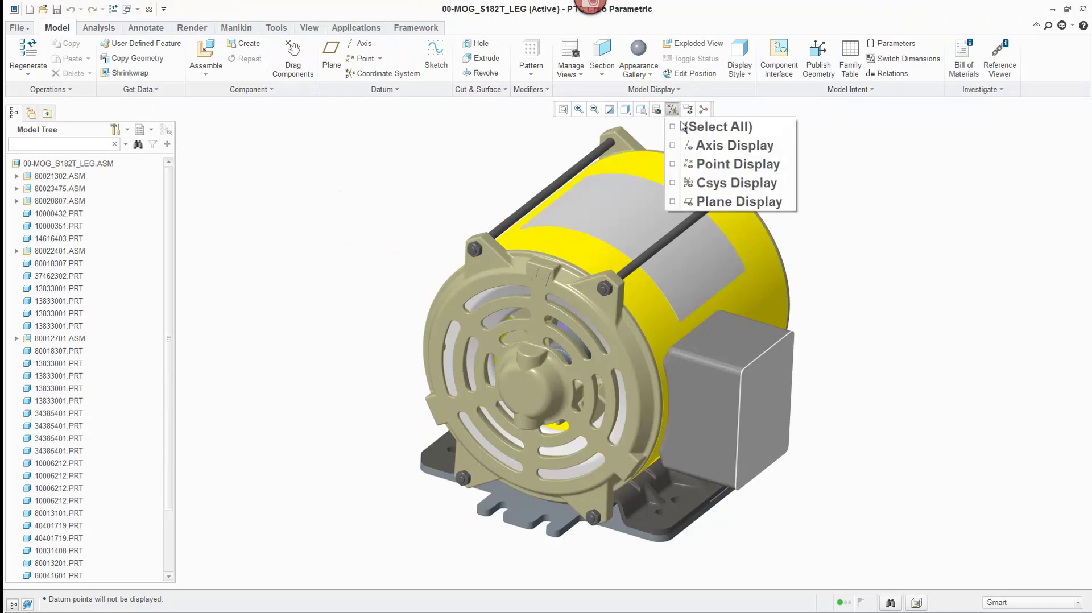
pyautogui.click(673, 164)
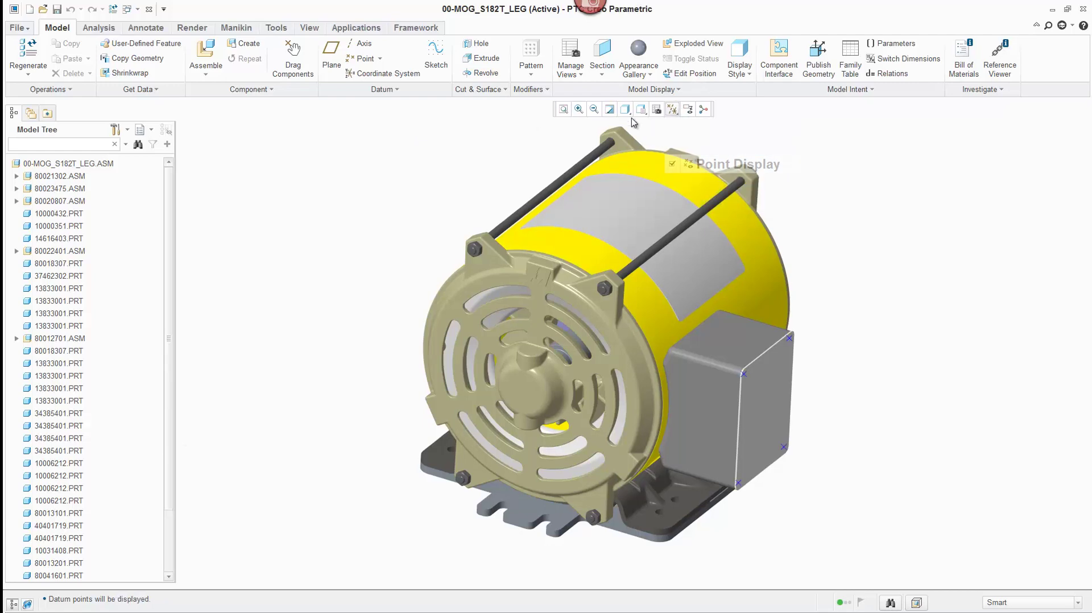
pyautogui.click(581, 110)
pyautogui.click(865, 309)
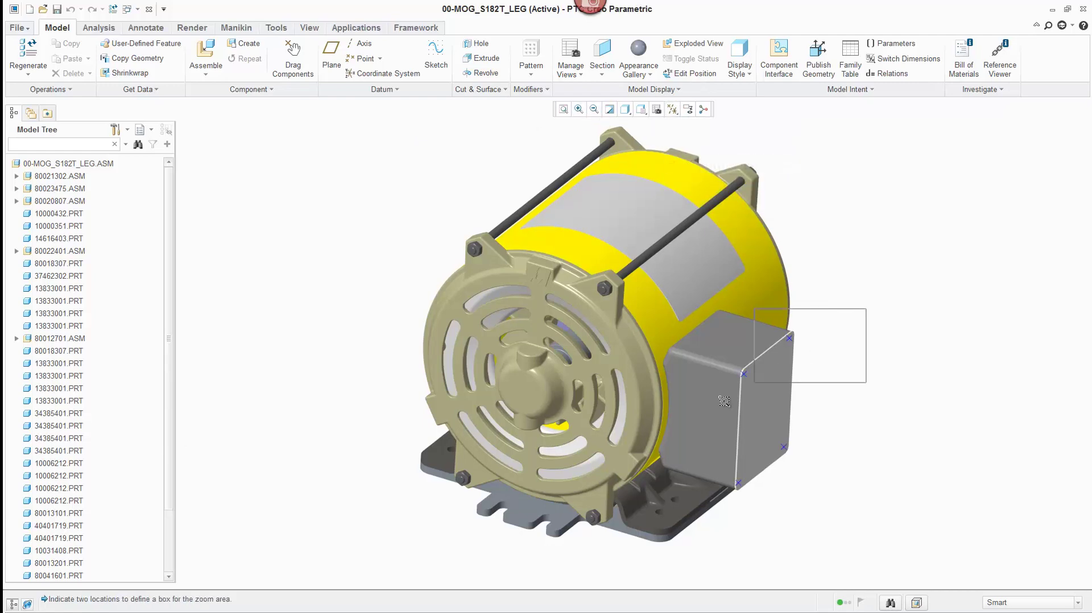
pyautogui.click(639, 409)
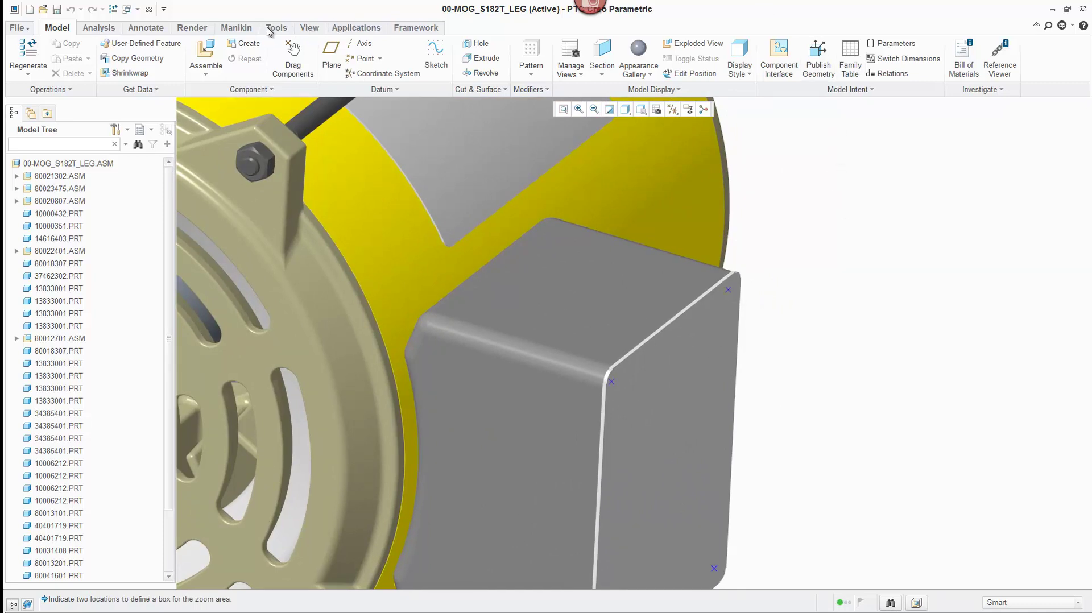
pyautogui.click(275, 28)
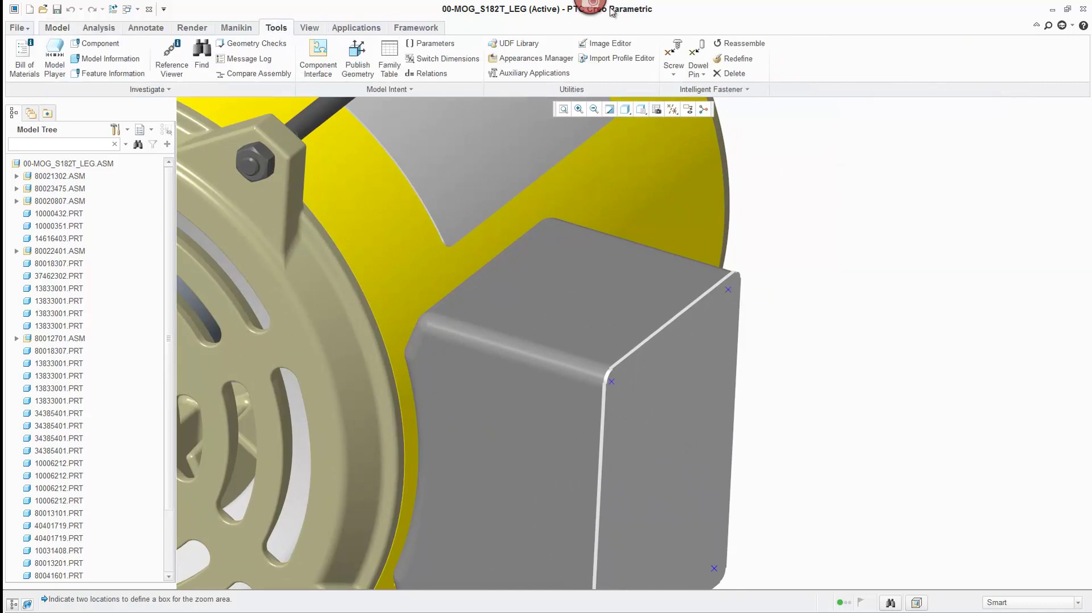
# Place a screw at the terminal-box datum point, headed on the cover and threaded into the box.
pyautogui.click(674, 57)
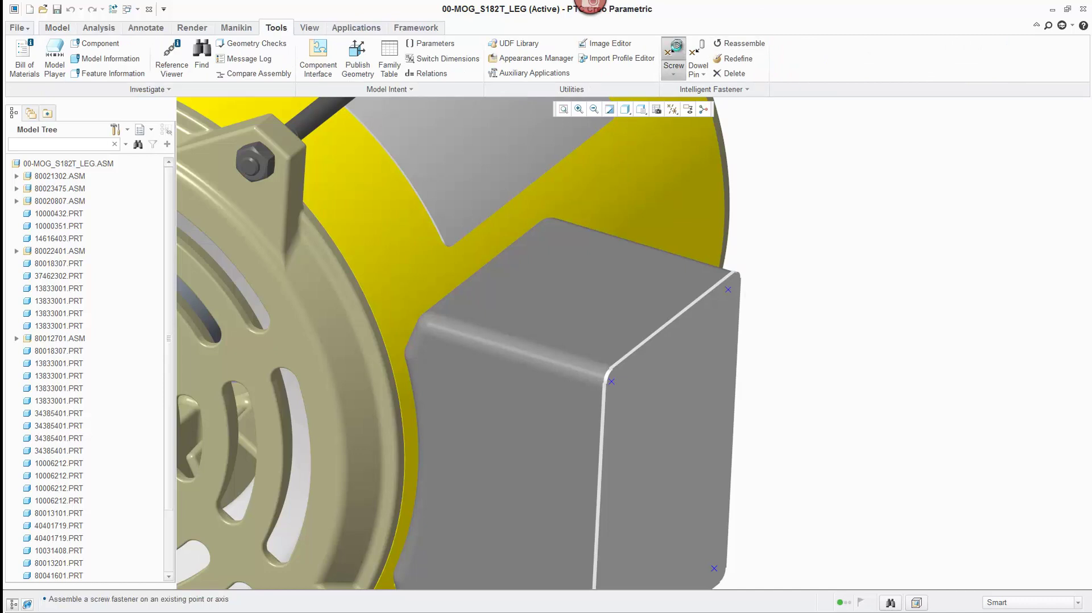
pyautogui.click(728, 290)
pyautogui.click(719, 302)
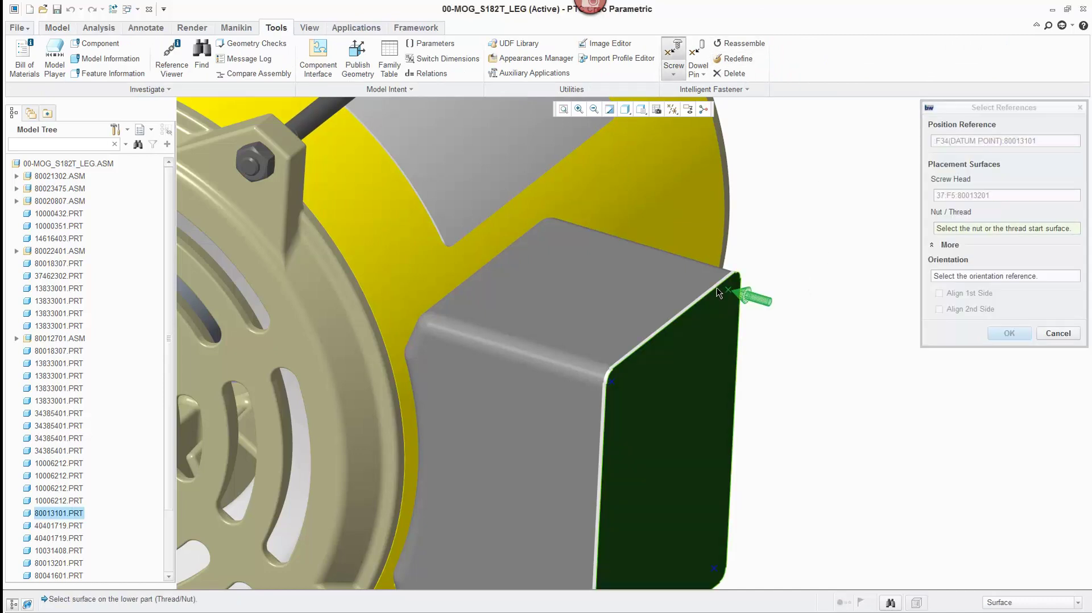
pyautogui.click(717, 290)
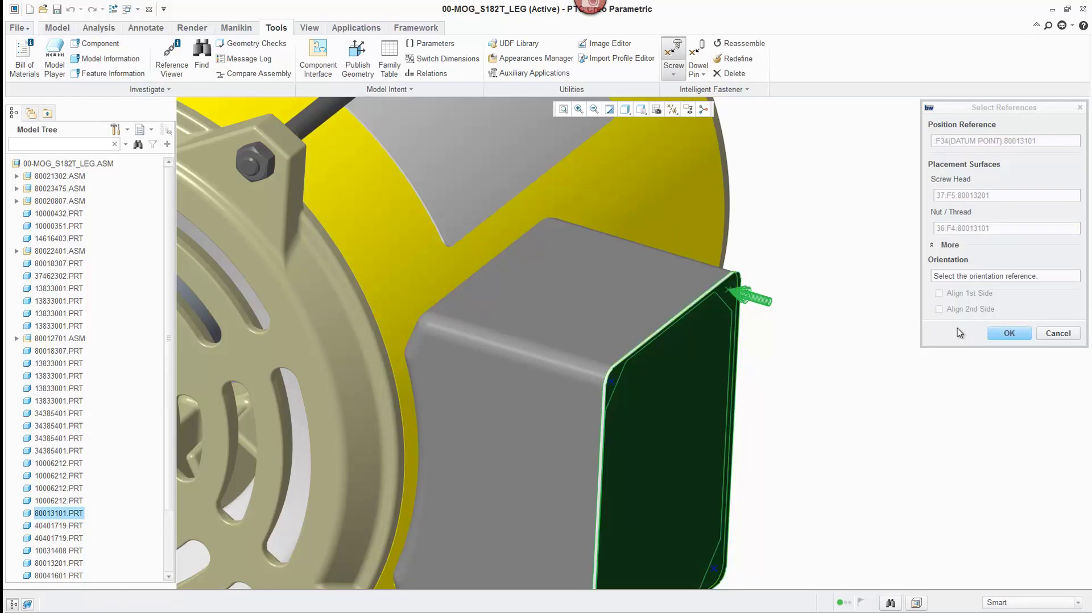
pyautogui.click(1004, 333)
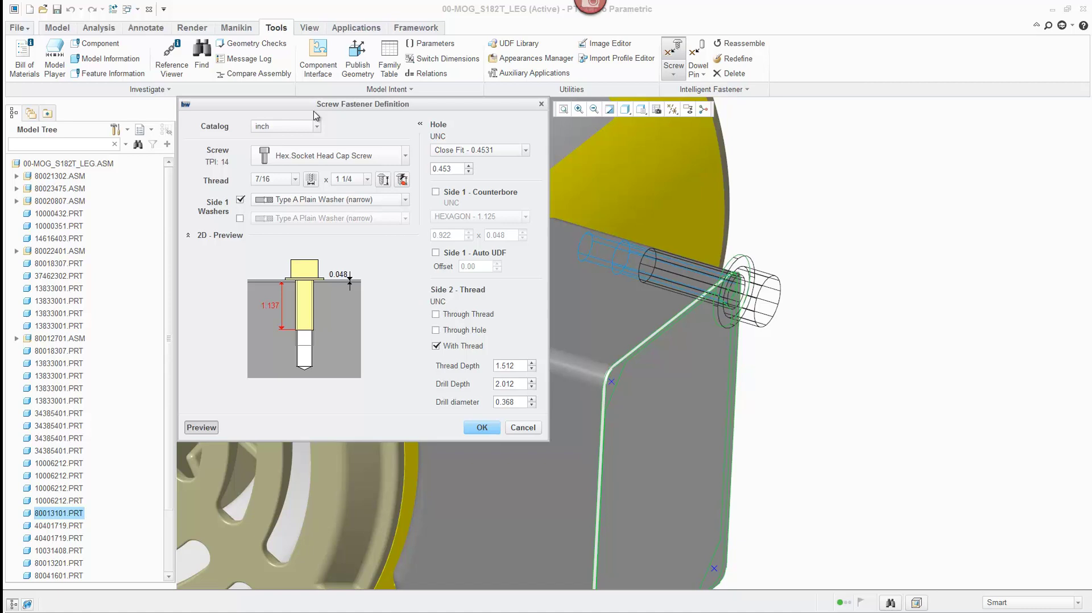
pyautogui.click(317, 126)
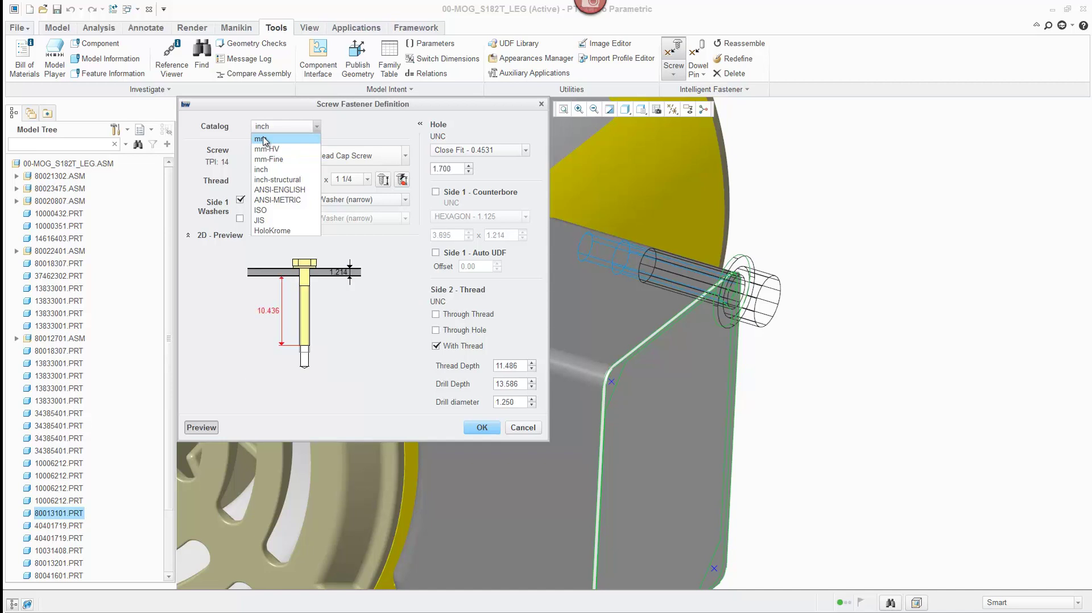
# Choose the ANSI-ENGLISH catalog and Hexagon Socket Head Cap Screws as the screw type.
pyautogui.click(261, 139)
pyautogui.click(304, 157)
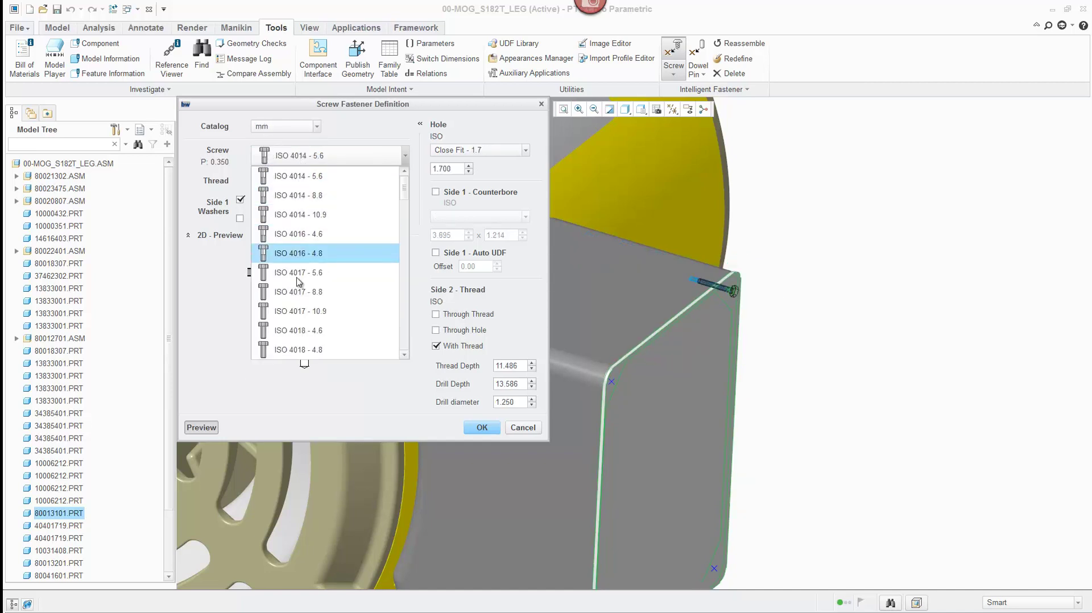
pyautogui.click(317, 126)
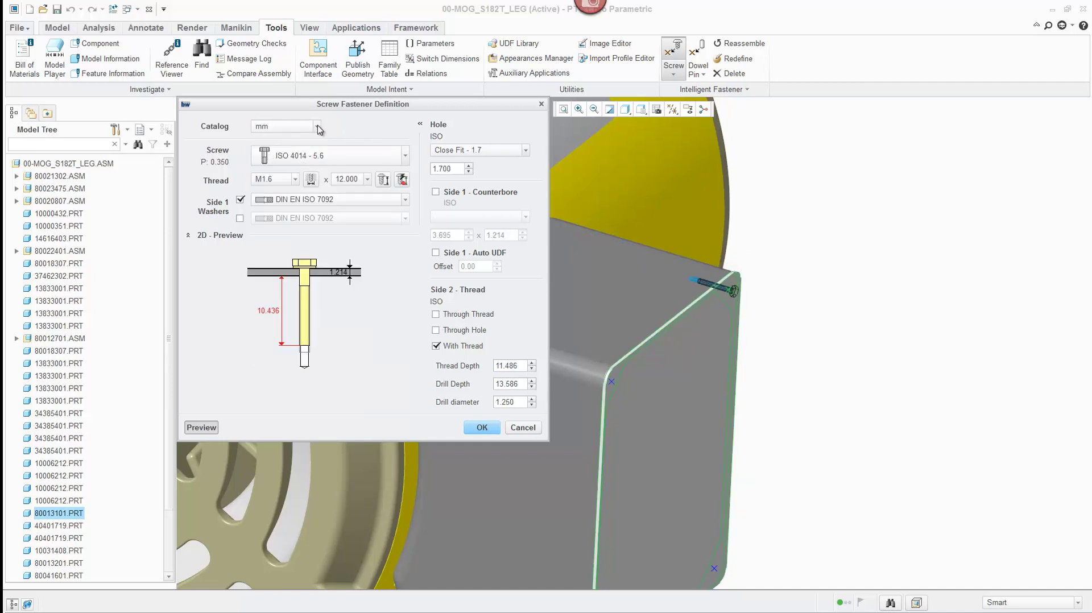
pyautogui.click(317, 127)
pyautogui.click(292, 190)
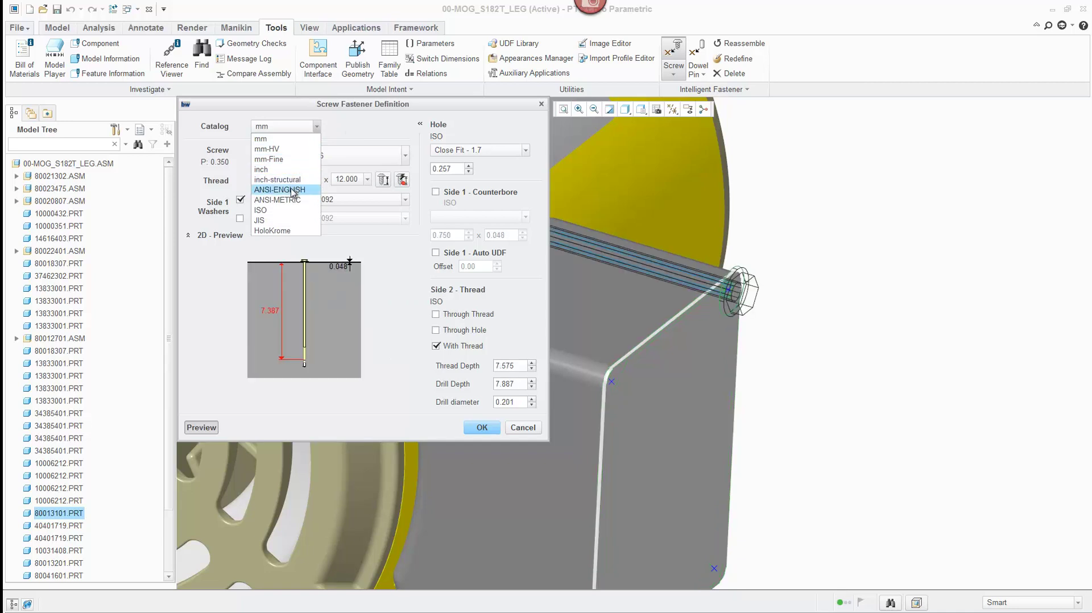
pyautogui.click(322, 157)
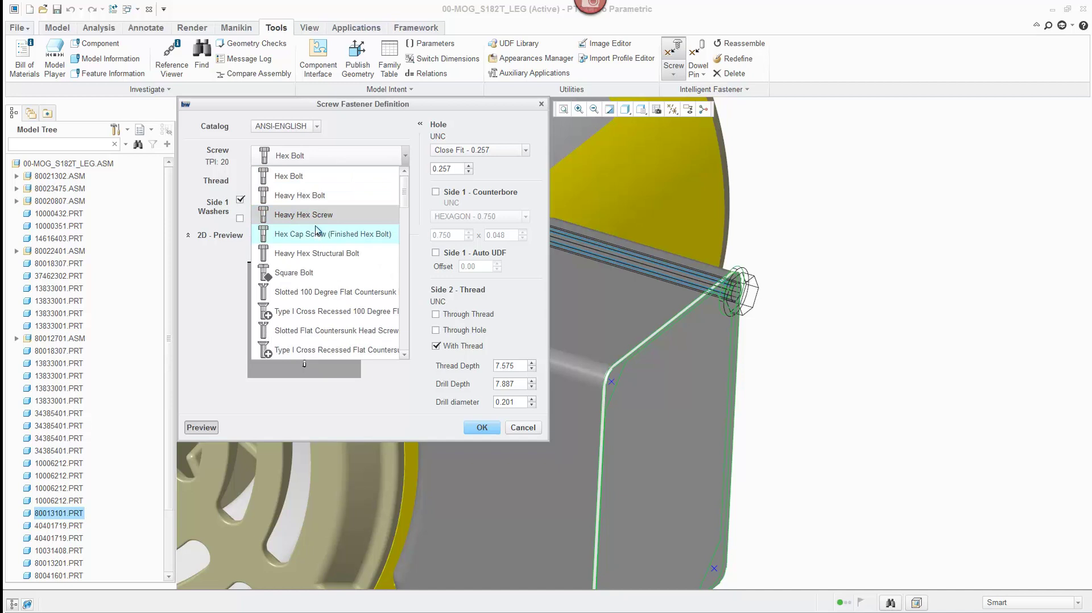
pyautogui.scroll(-1, 369, 261)
pyautogui.scroll(-1, 382, 266)
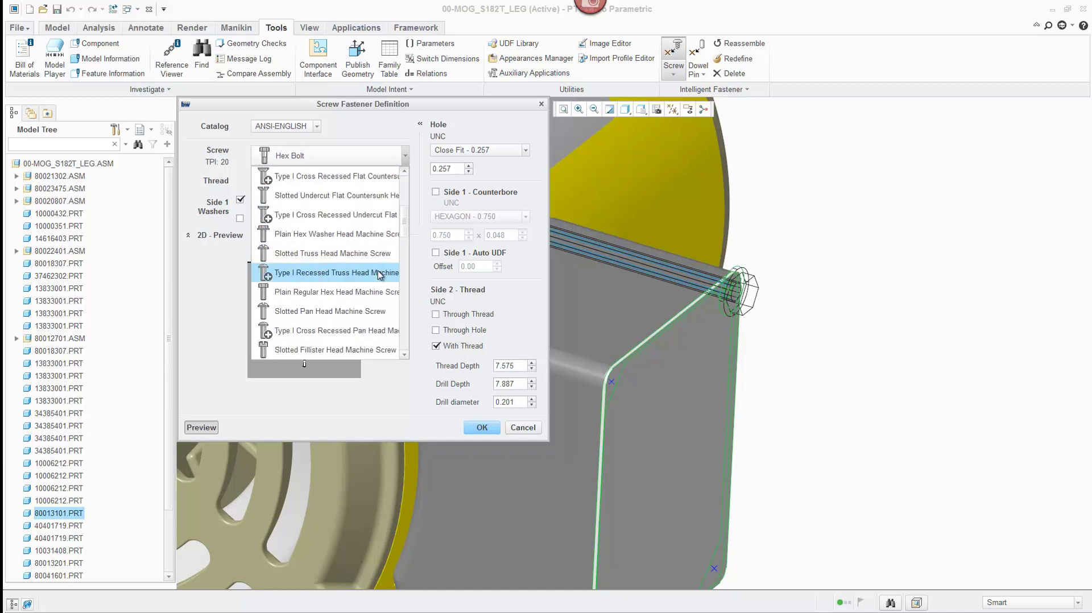
pyautogui.scroll(-2, 327, 293)
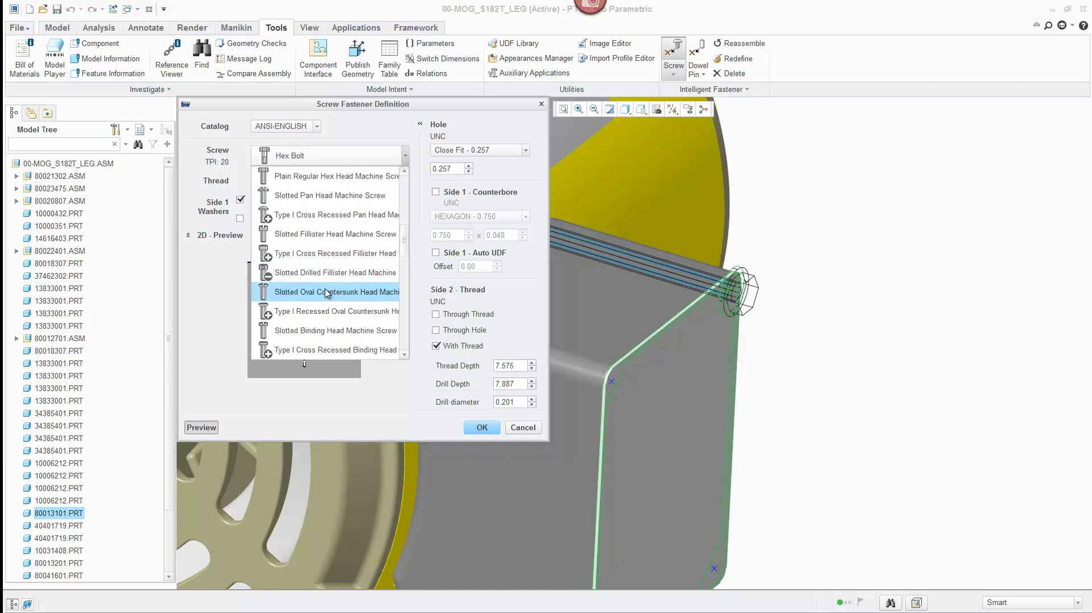
pyautogui.scroll(-2, 328, 293)
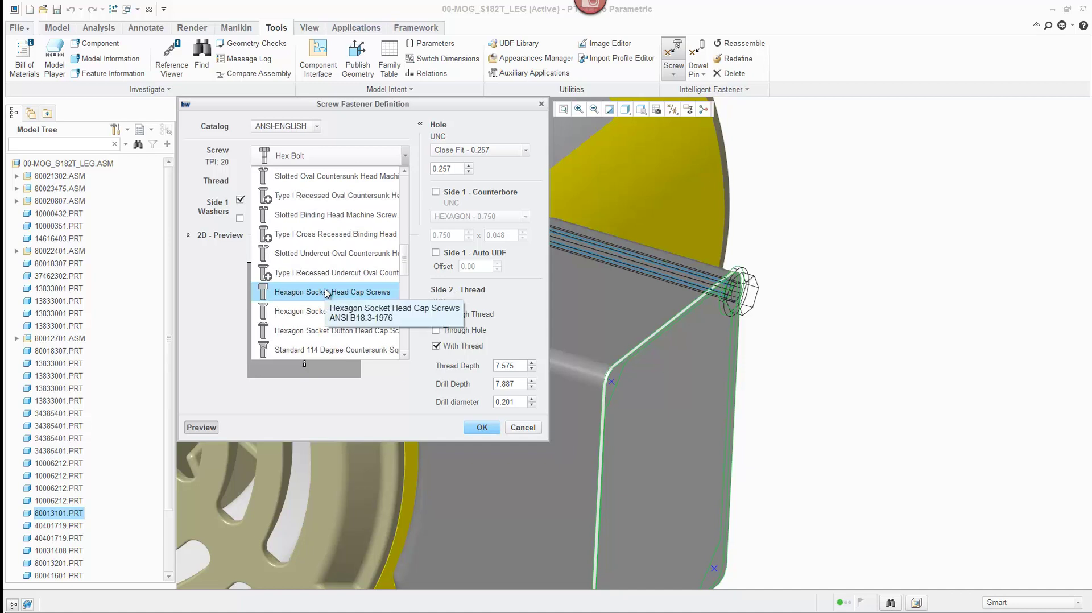
pyautogui.click(286, 292)
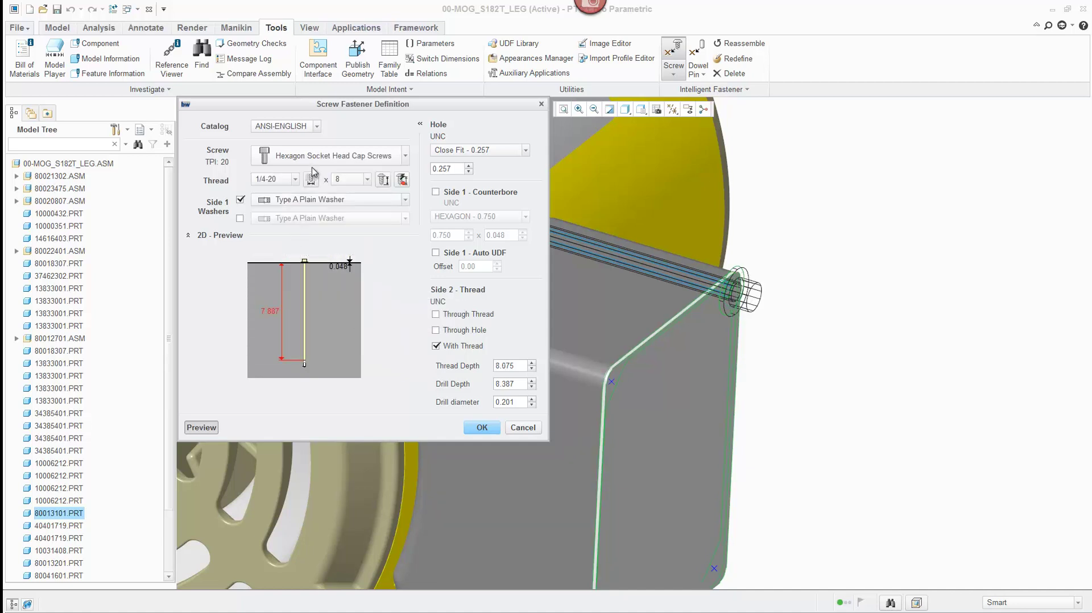
# Set the screw length to 1/2 and the thread size to 8-32.
pyautogui.click(367, 179)
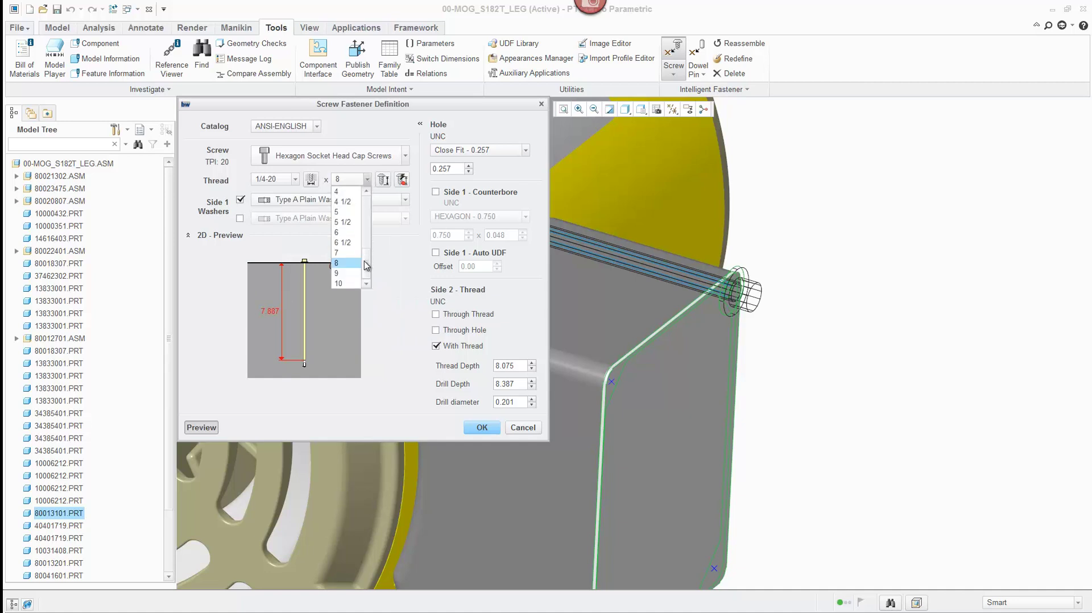
pyautogui.moveTo(365, 263); pyautogui.dragTo(372, 198)
pyautogui.click(343, 205)
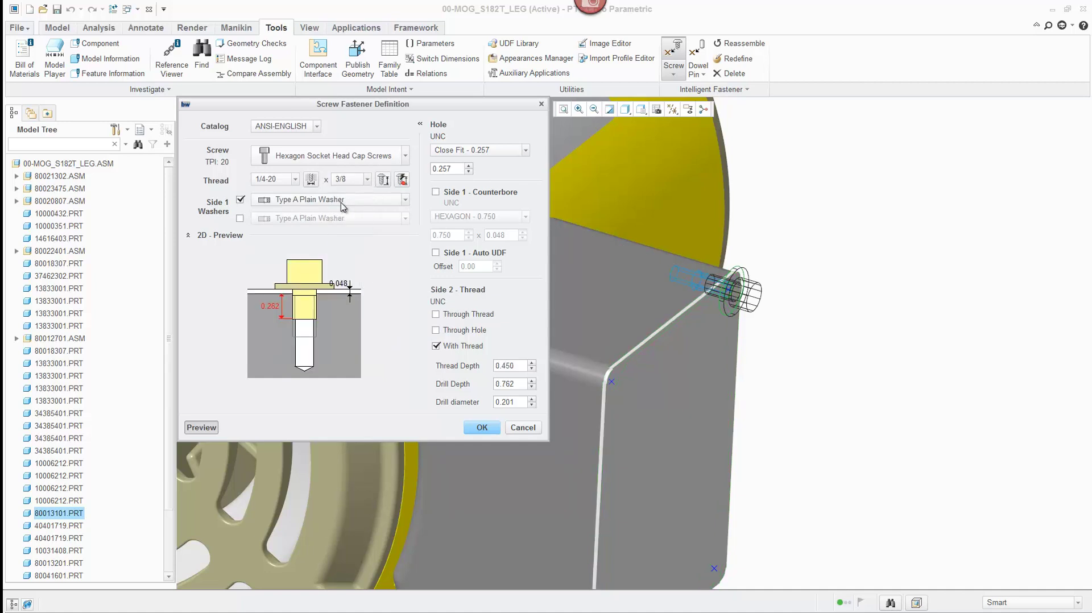
pyautogui.click(367, 179)
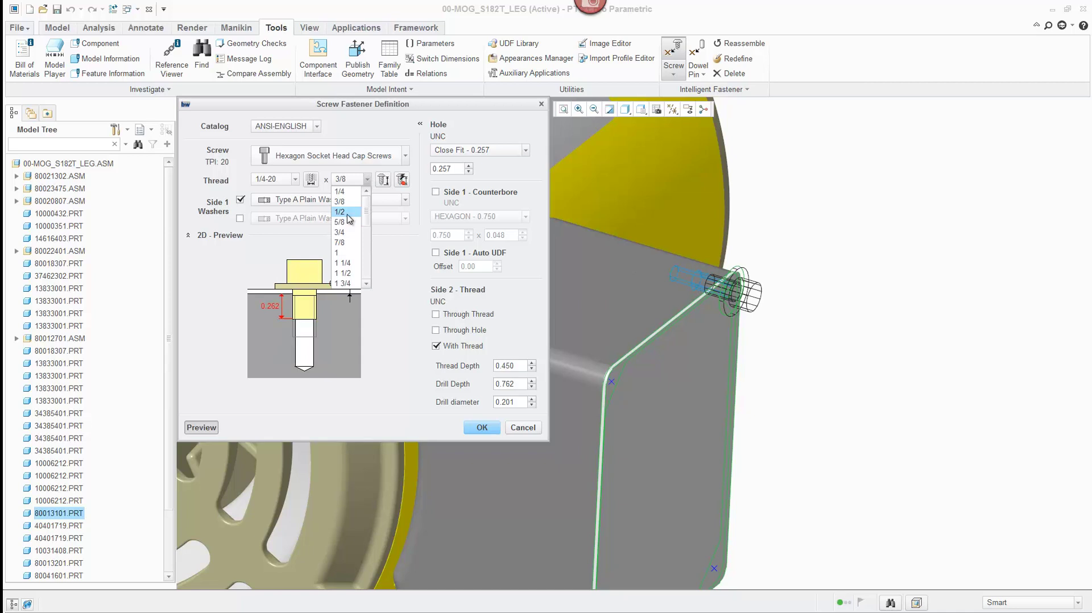
pyautogui.click(348, 214)
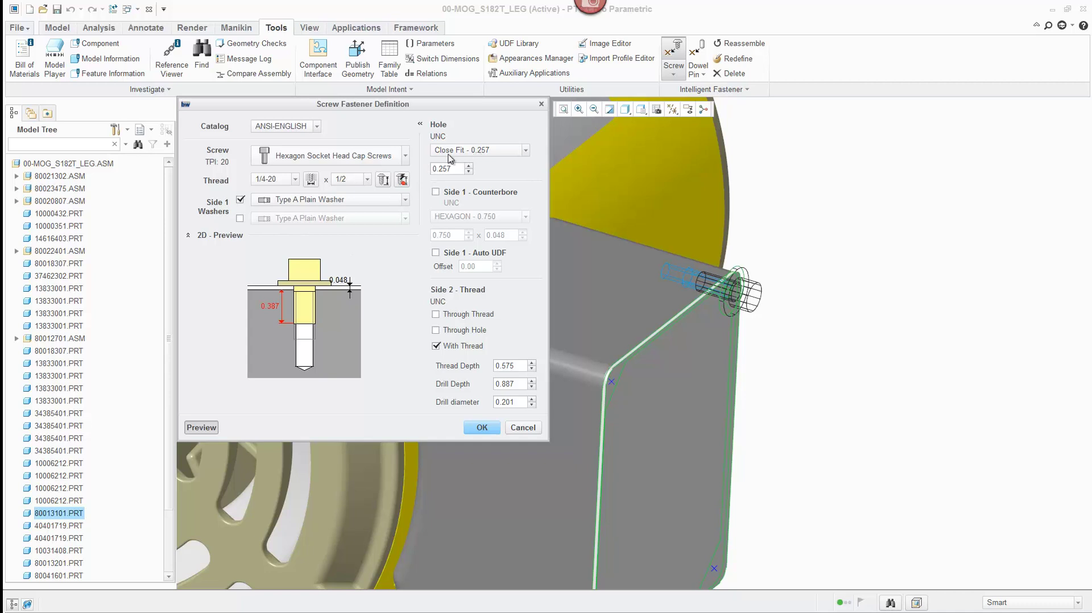
pyautogui.click(296, 179)
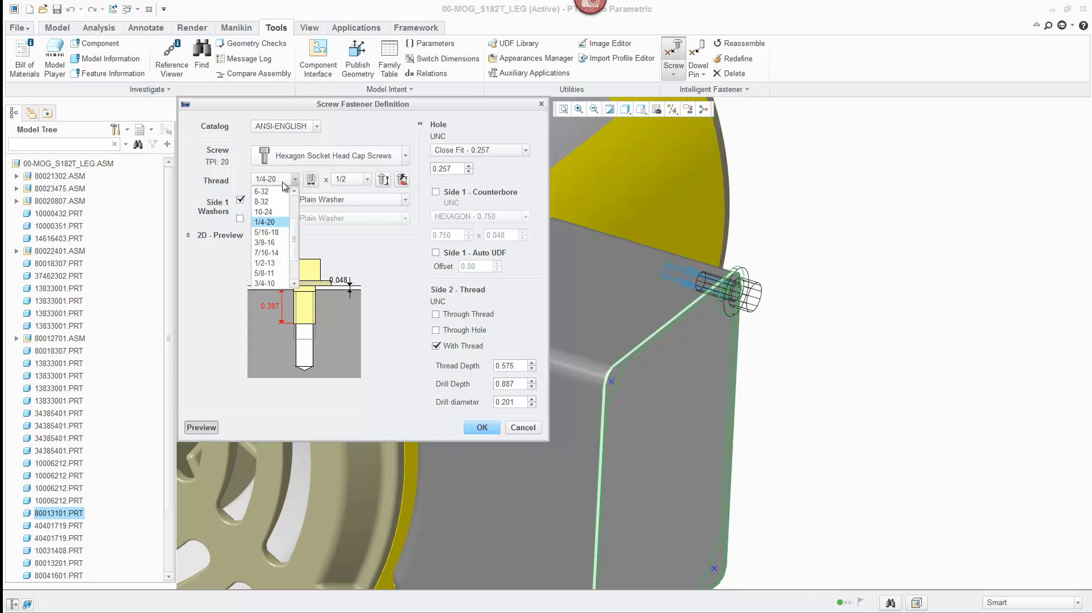
pyautogui.click(264, 201)
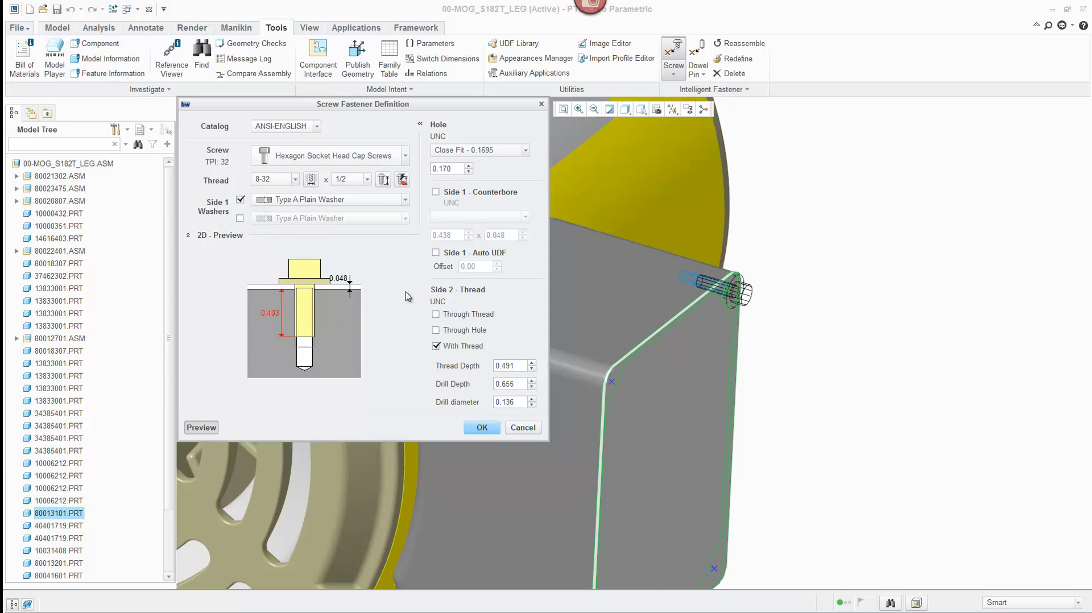
# Accept the screw and assemble it on all four patterned cover holes.
pyautogui.click(481, 429)
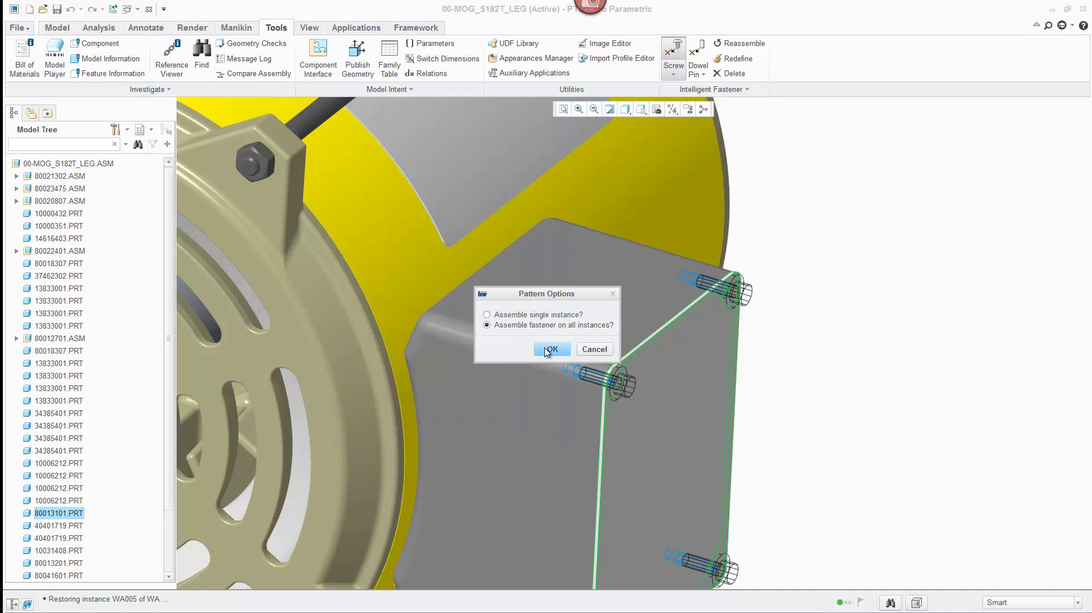
pyautogui.click(550, 349)
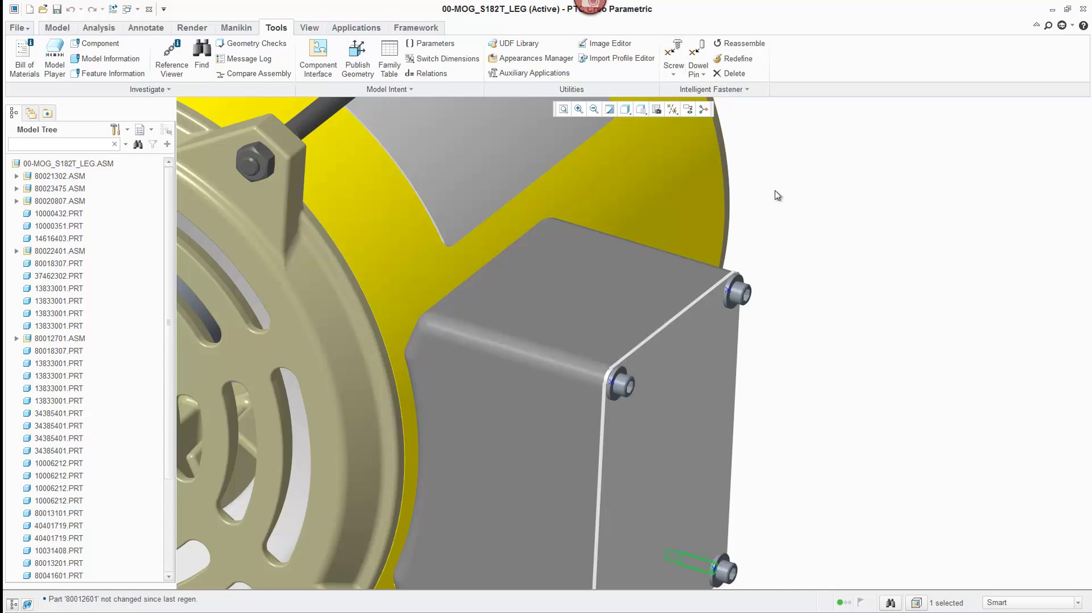
pyautogui.scroll(-1, 779, 176)
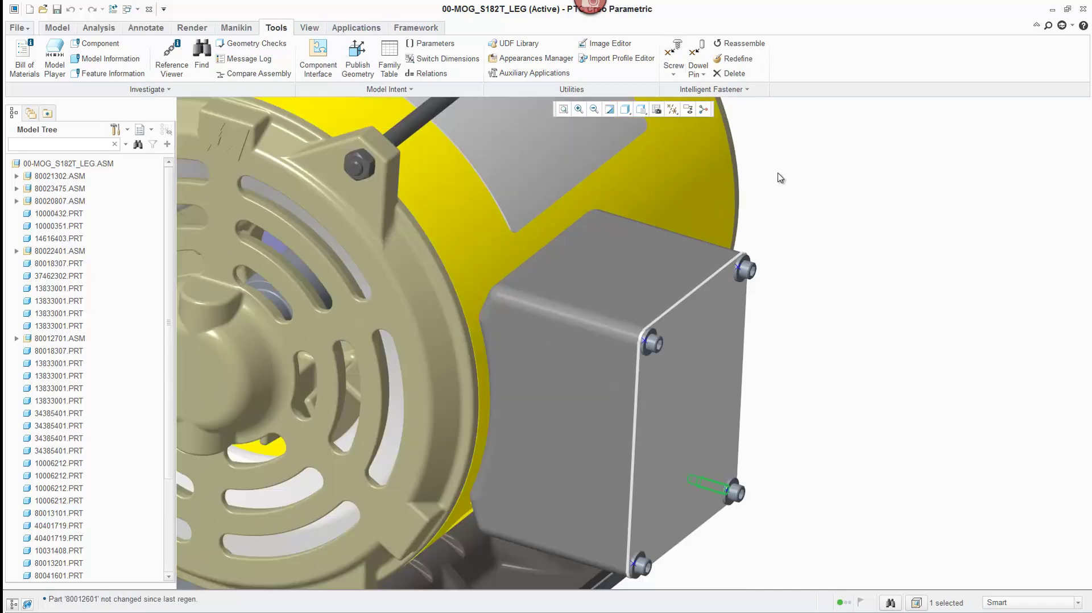
# Select the junction box part 80013101 in the assembly.
pyautogui.click(883, 350)
pyautogui.click(704, 354)
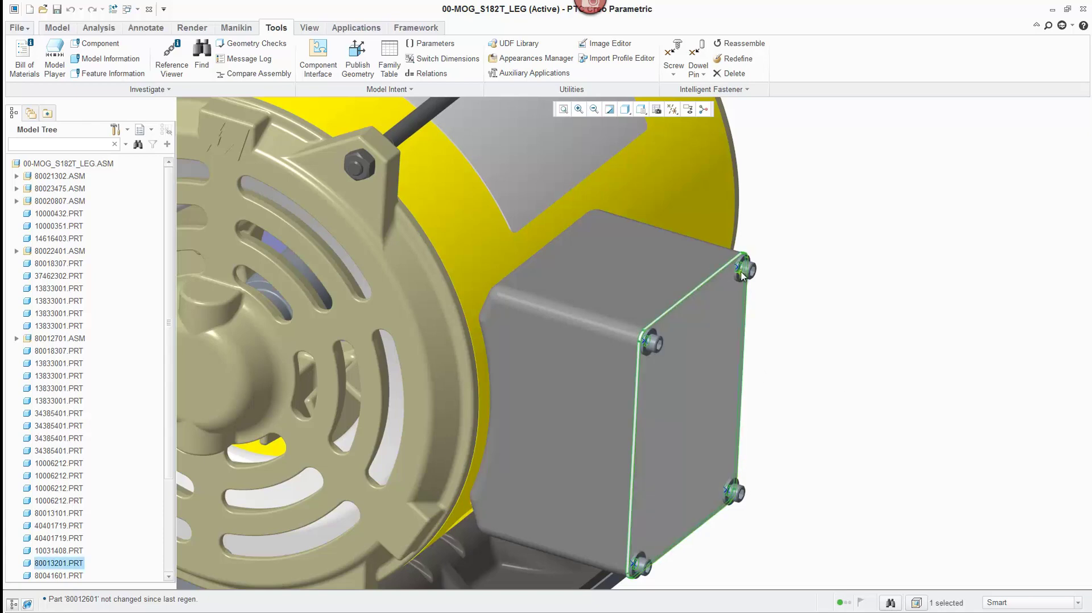
pyautogui.scroll(5, 742, 271)
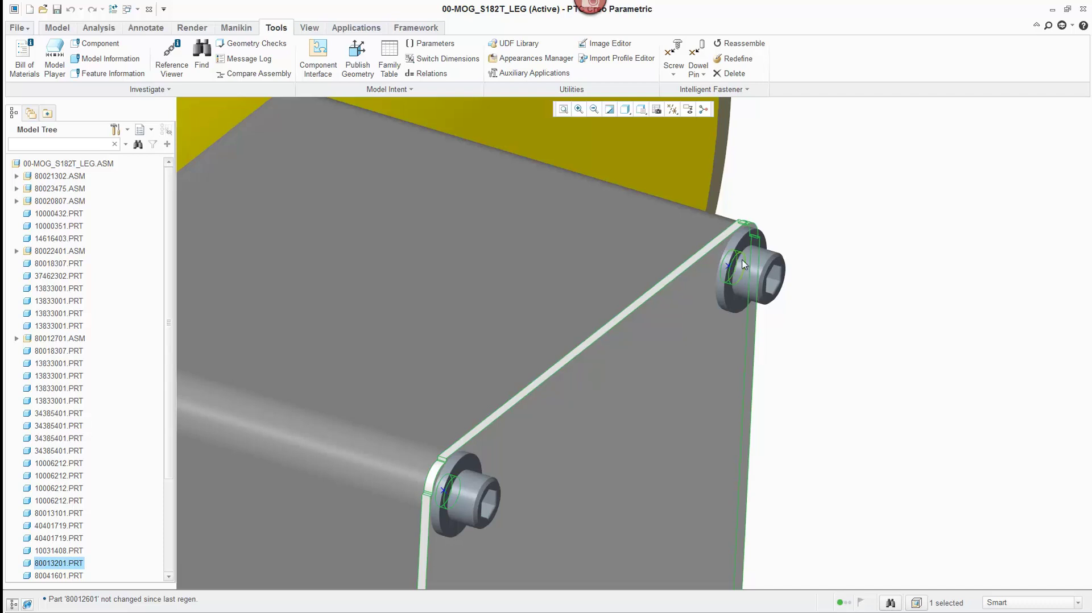
pyautogui.click(839, 175)
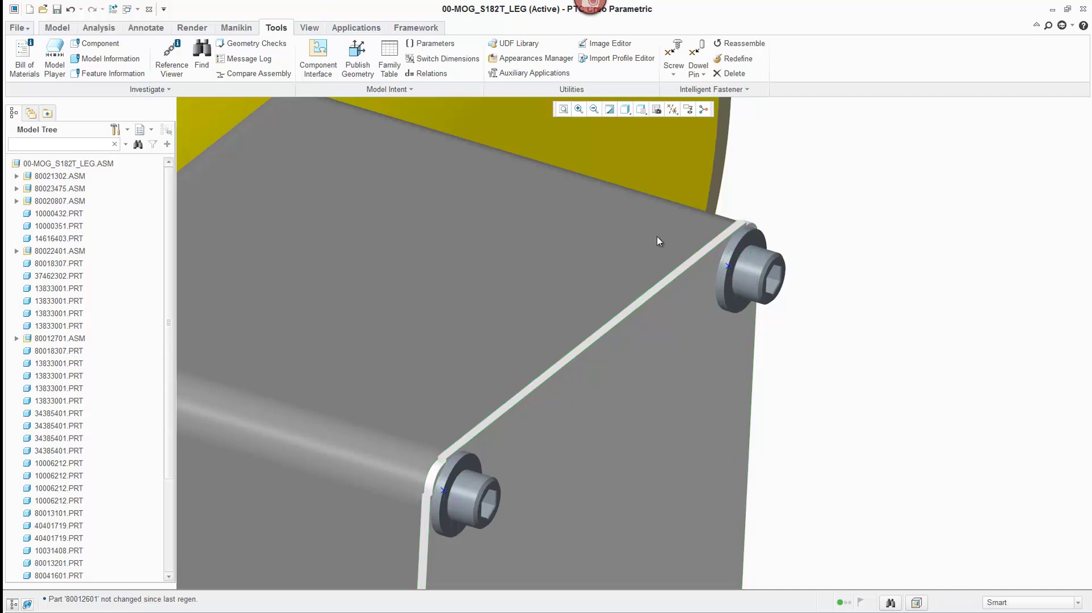
pyautogui.click(512, 253)
# Open part 80013101 and display its corner hole note: 8-32 UNC-2B tap, 0.491 deep.
pyautogui.rightClick(515, 253)
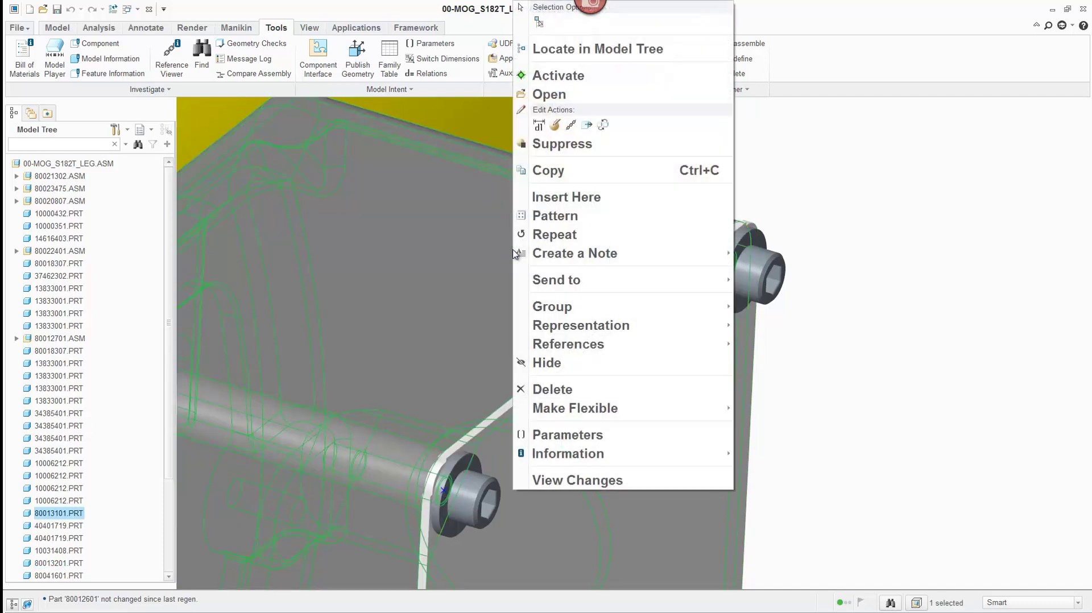
pyautogui.click(548, 93)
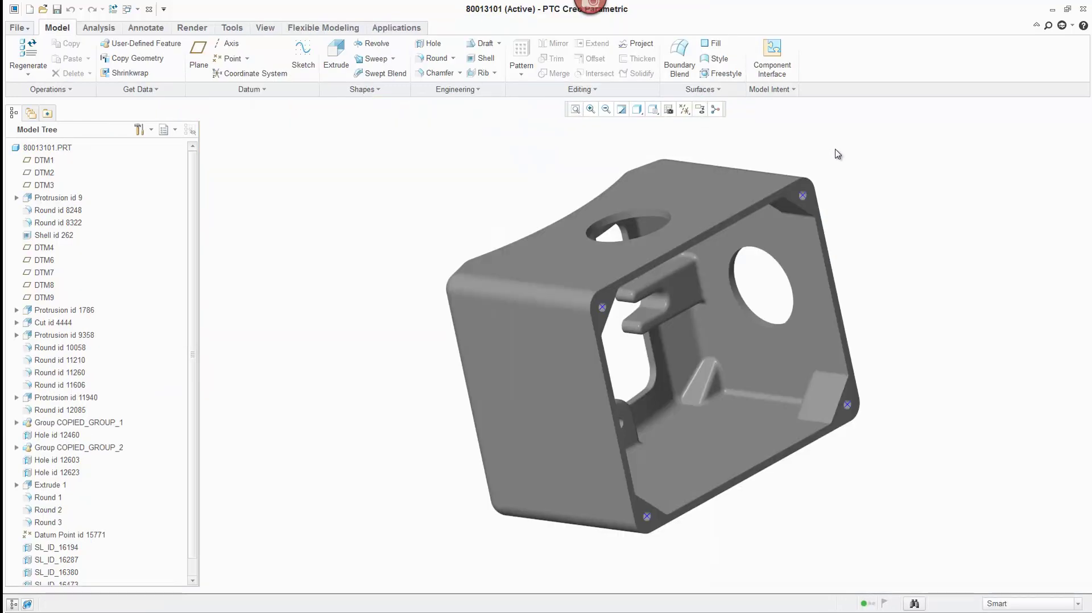
pyautogui.scroll(3, 834, 154)
pyautogui.scroll(5, 684, 239)
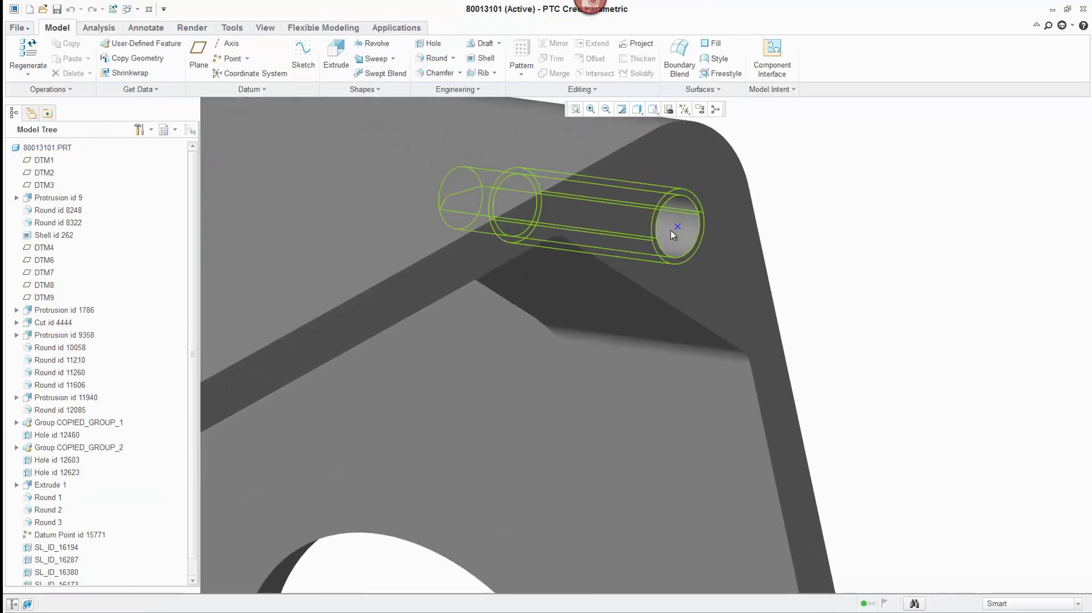
pyautogui.click(671, 230)
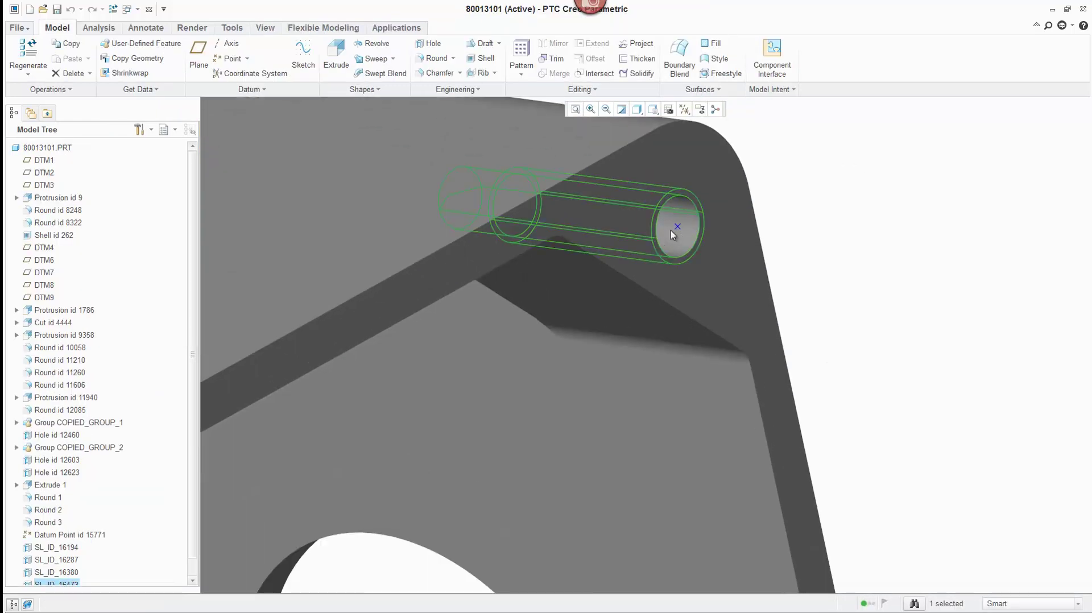
pyautogui.click(700, 109)
pyautogui.moveTo(760, 195)
pyautogui.mouseDown(button='middle')
pyautogui.moveTo(787, 200)
pyautogui.moveTo(753, 197)
pyautogui.mouseUp(button='middle')
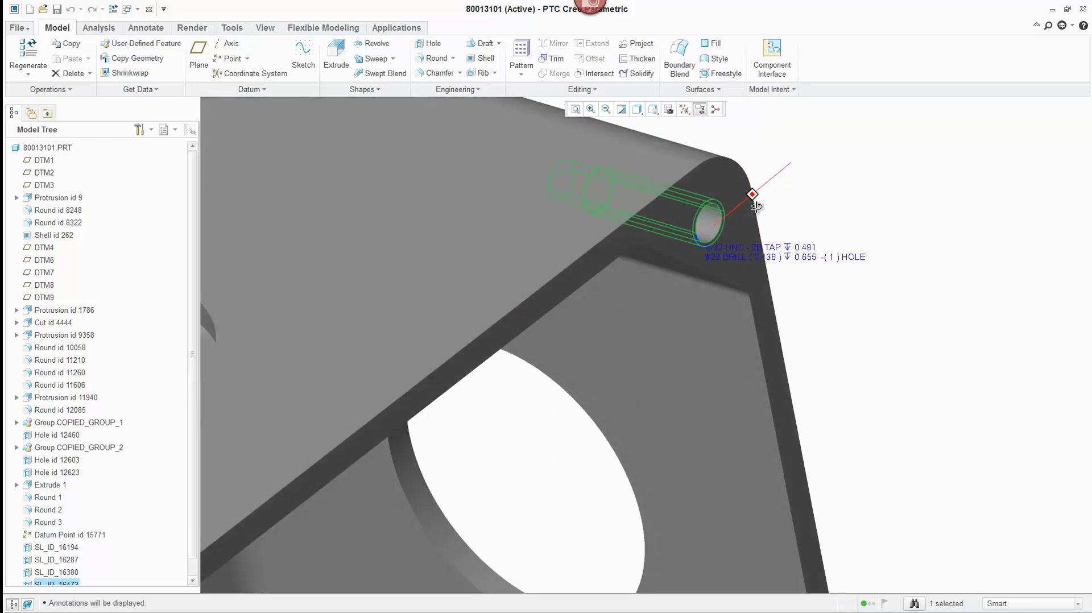
# Close the part window and hide hole annotations in the assembly.
pyautogui.click(149, 9)
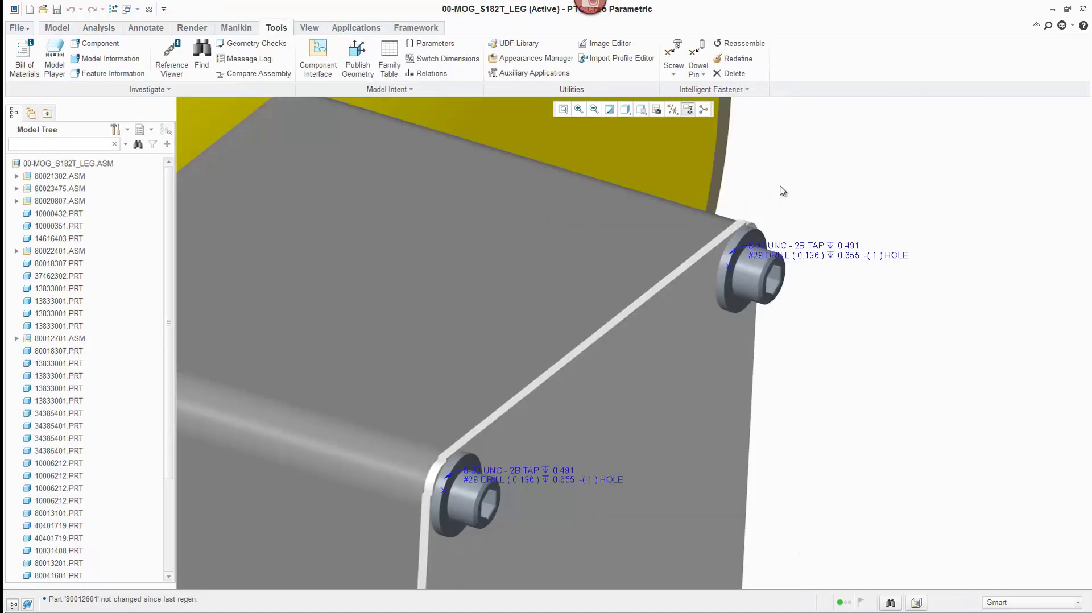
pyautogui.click(688, 109)
pyautogui.scroll(-3, 817, 175)
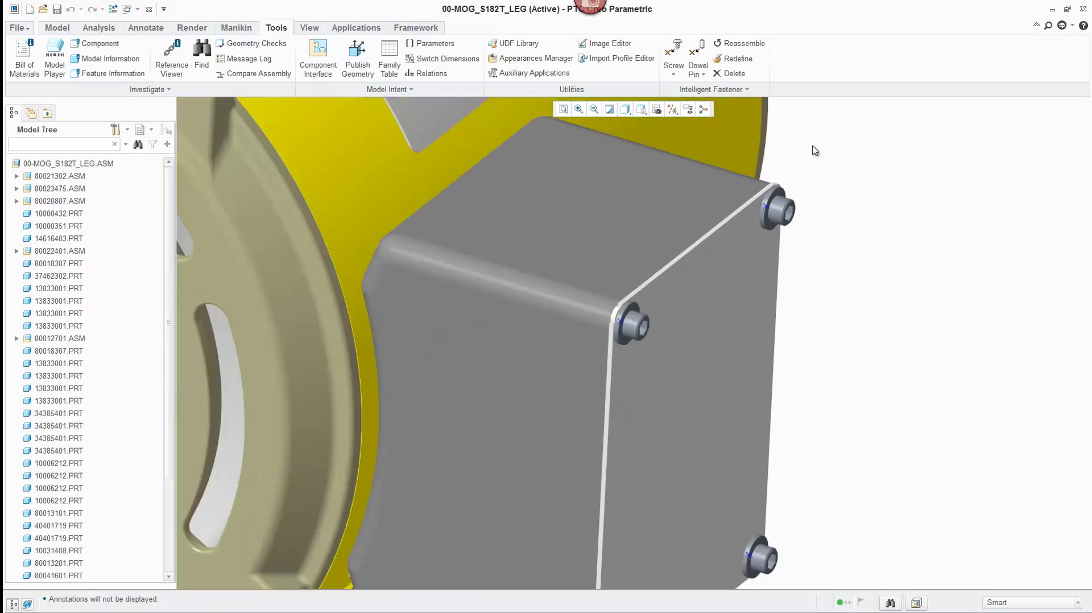
pyautogui.scroll(4, 642, 409)
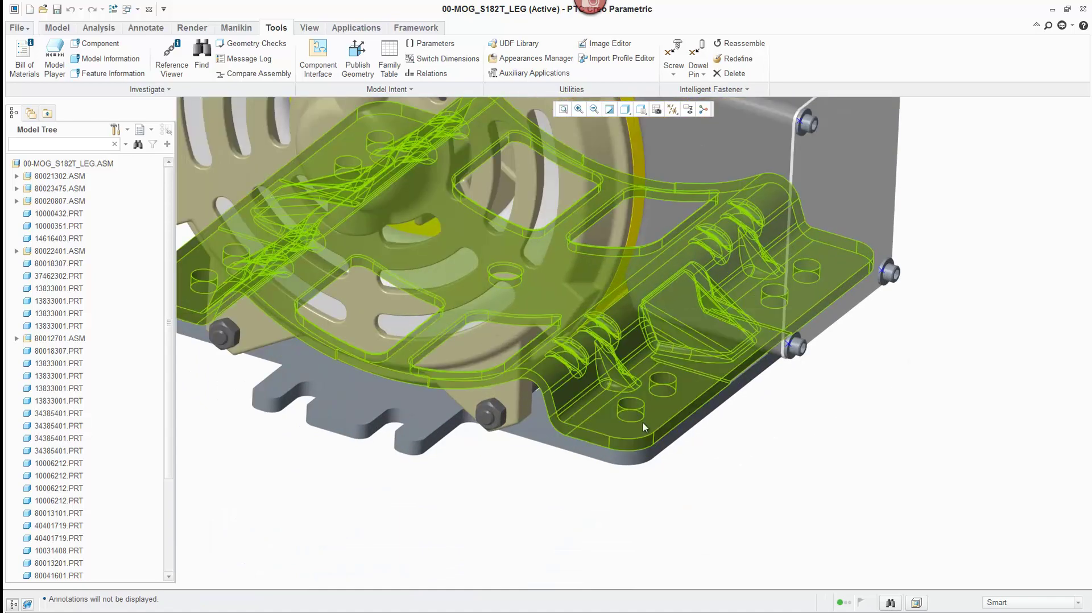
# Place a screw in the base plate hole, head on the plate top, nut on the lower surface.
pyautogui.click(673, 54)
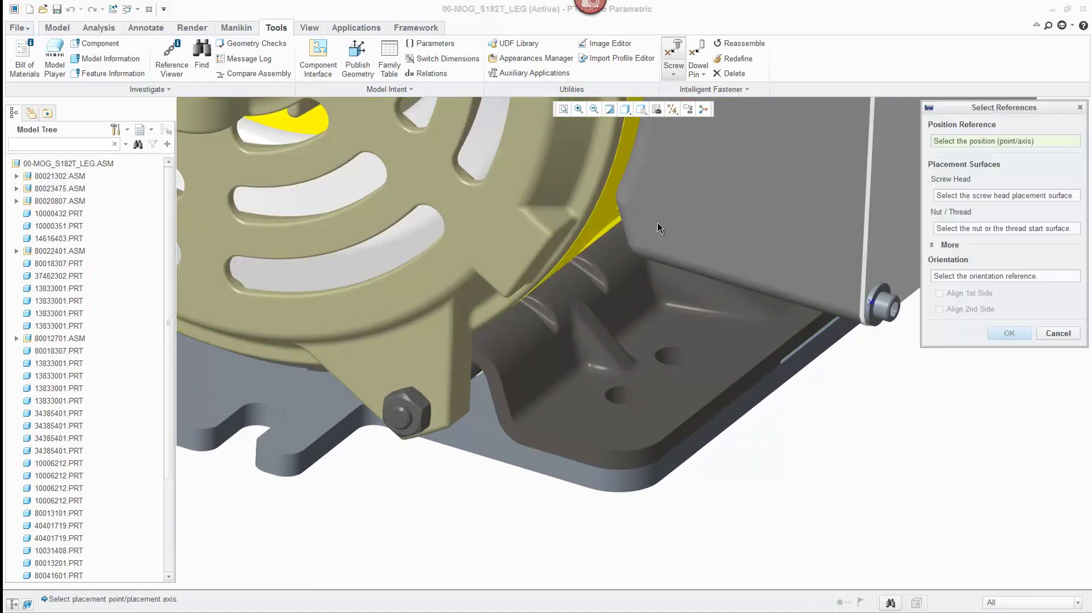
pyautogui.click(636, 400)
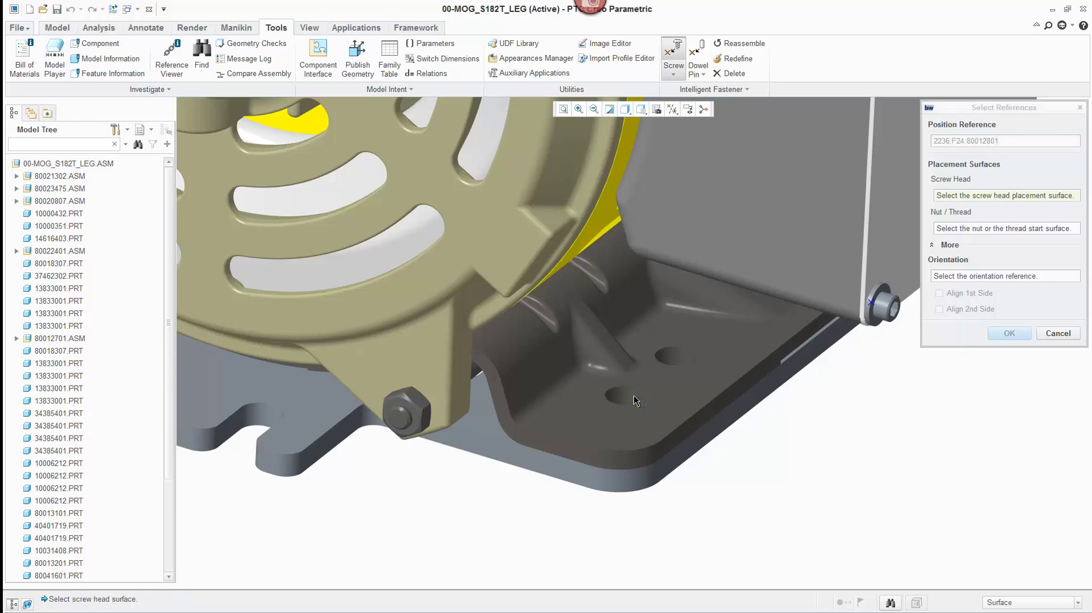
pyautogui.click(577, 426)
pyautogui.click(573, 486)
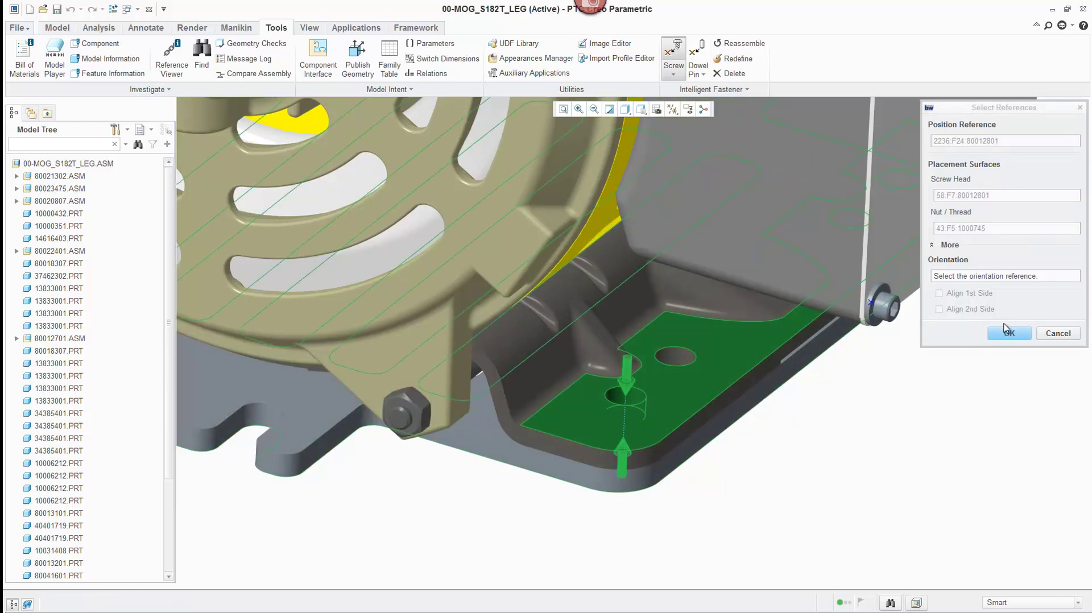
pyautogui.click(1008, 334)
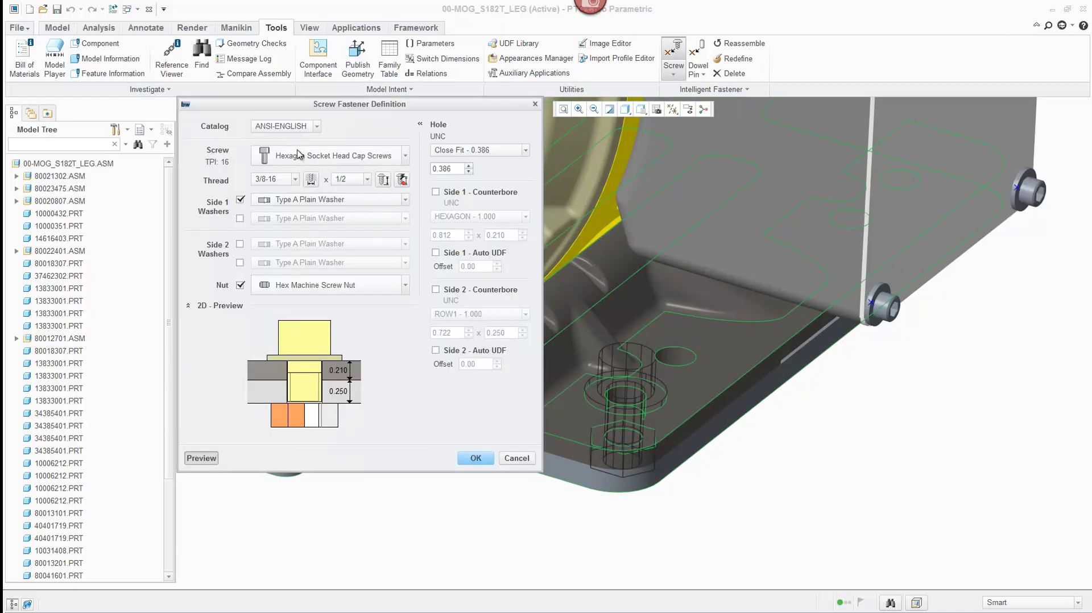
# Switch to the inch catalog and size the bolt 1/2 thread, 1 1/4 long.
pyautogui.click(290, 126)
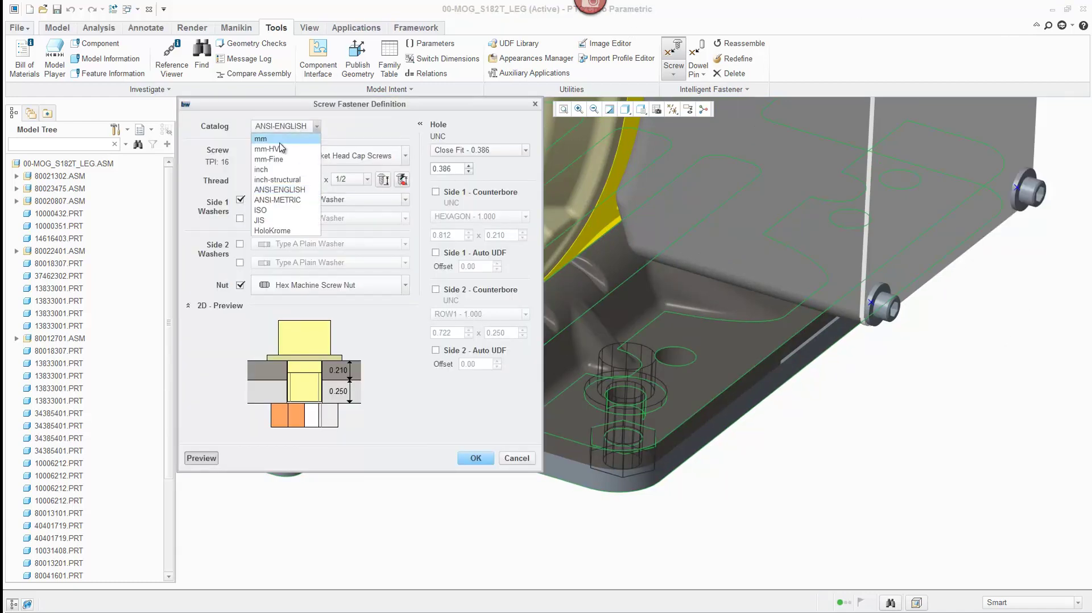
pyautogui.click(263, 170)
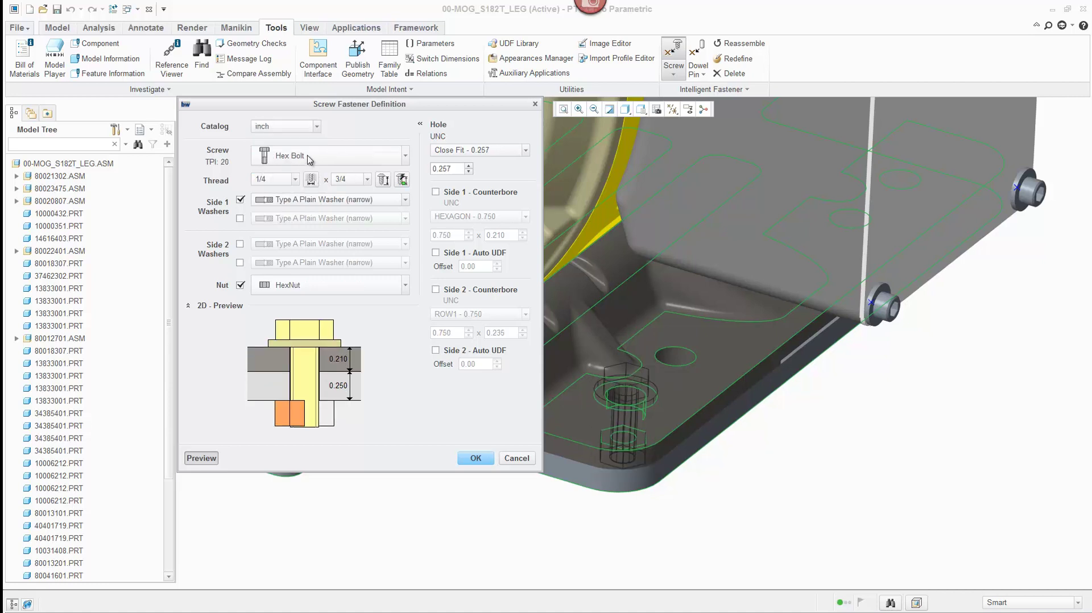
pyautogui.click(296, 180)
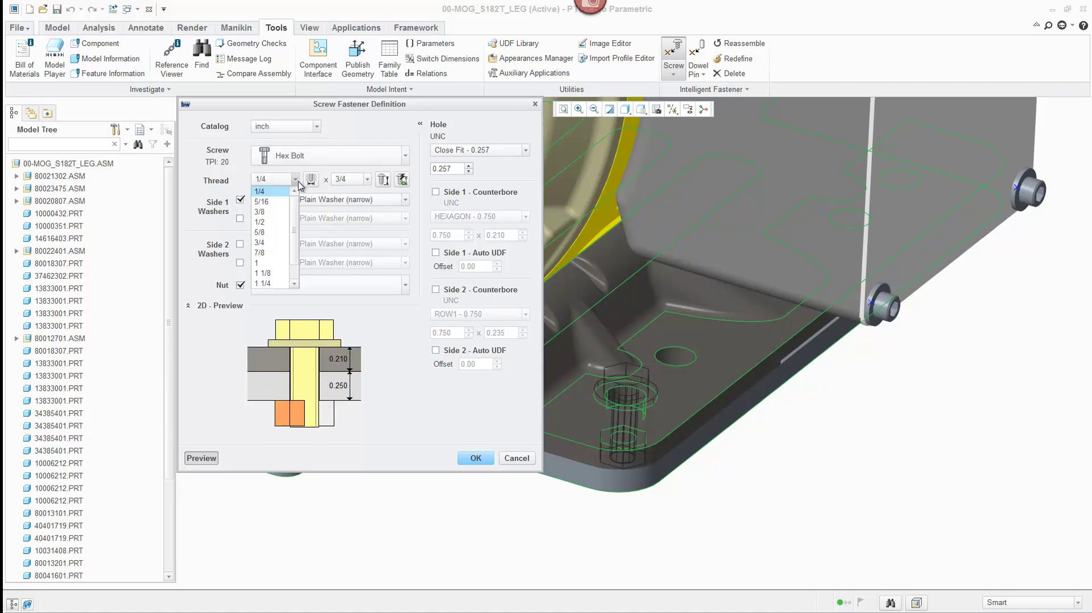
pyautogui.click(265, 223)
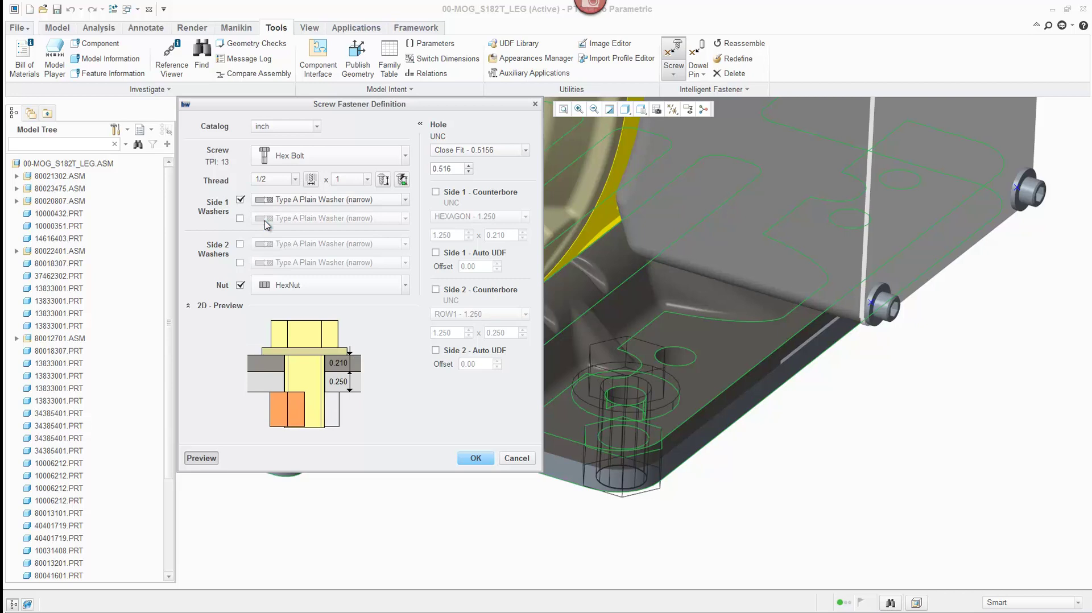
pyautogui.click(366, 181)
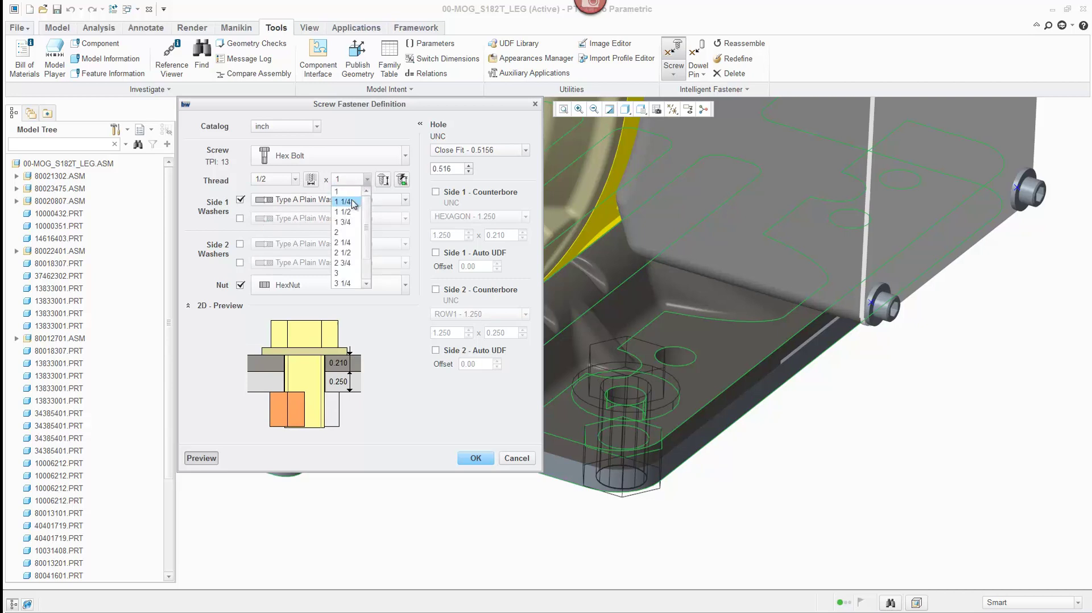
pyautogui.click(353, 203)
# Add two side 2 washers, the second a regular spring lock washer, and confirm the fastener.
pyautogui.click(240, 244)
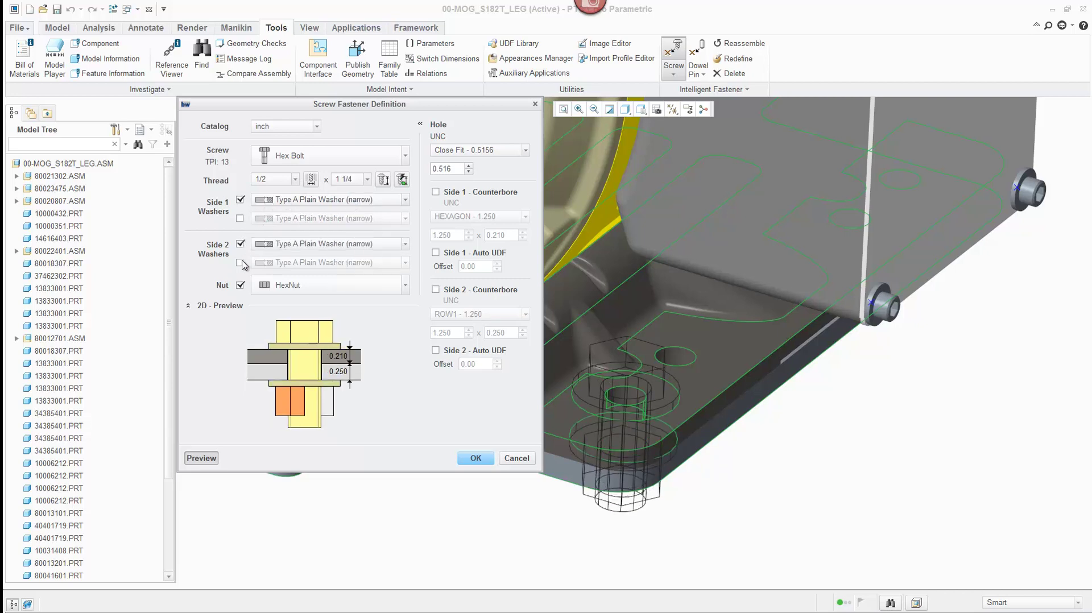
pyautogui.click(241, 263)
pyautogui.click(301, 267)
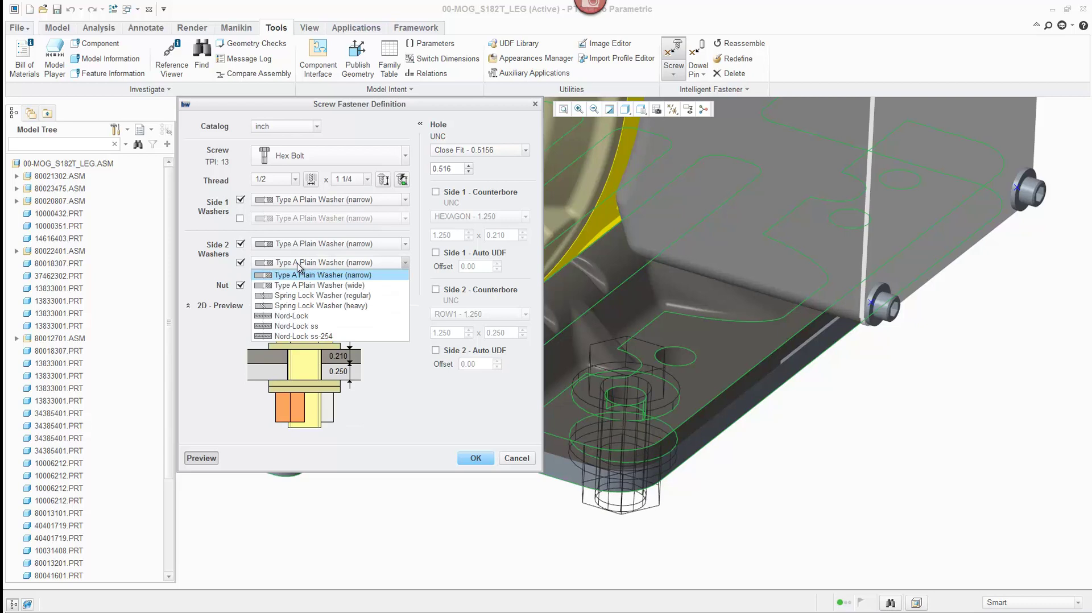
pyautogui.click(294, 296)
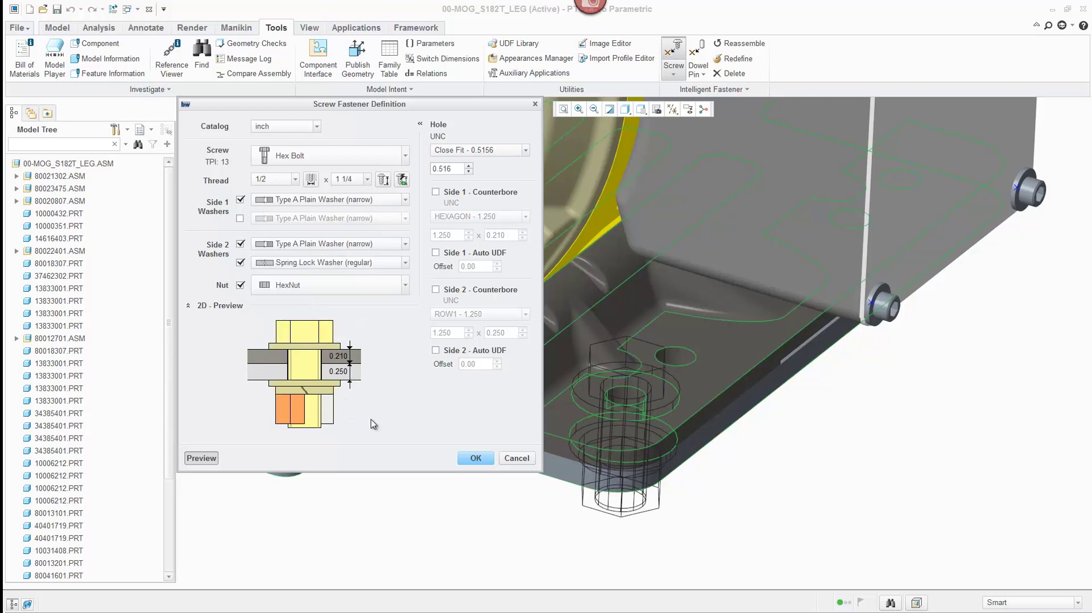
pyautogui.click(475, 458)
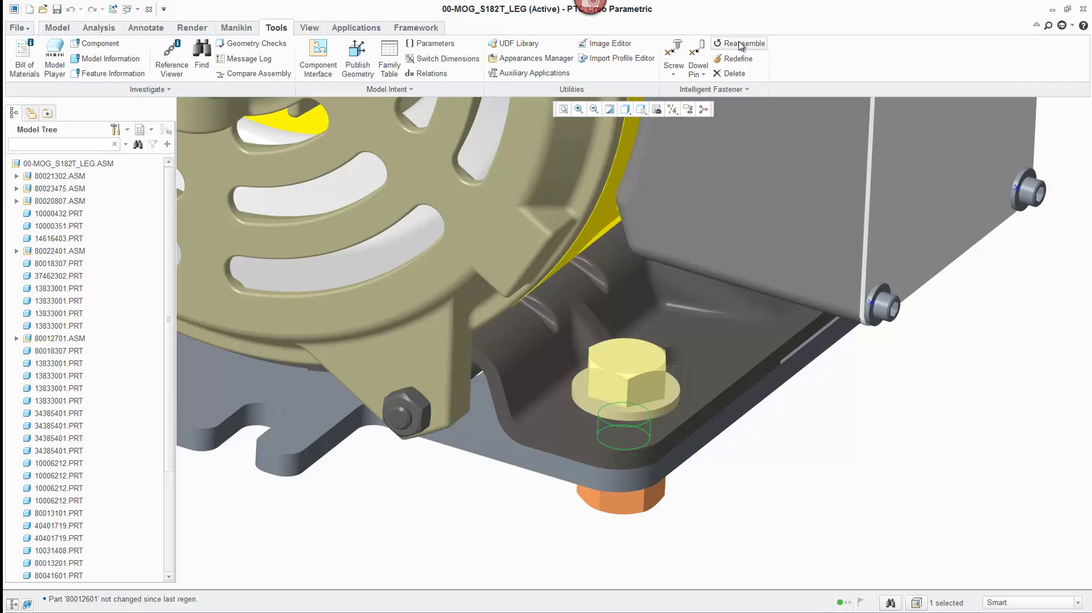
# Reassemble the bolt, washers and nut into the three remaining motor base holes.
pyautogui.click(741, 45)
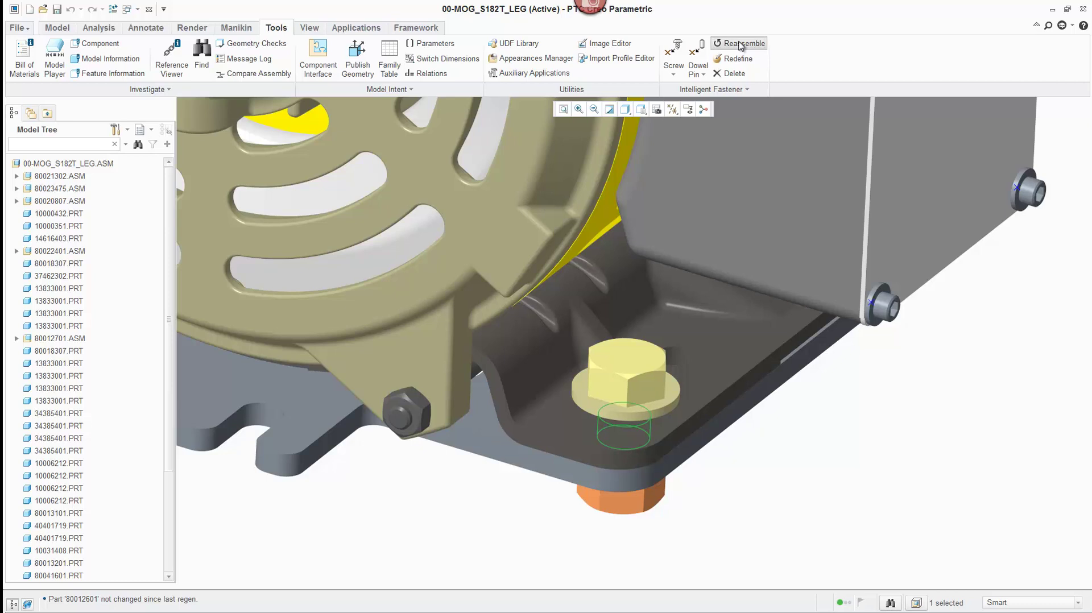
pyautogui.click(641, 372)
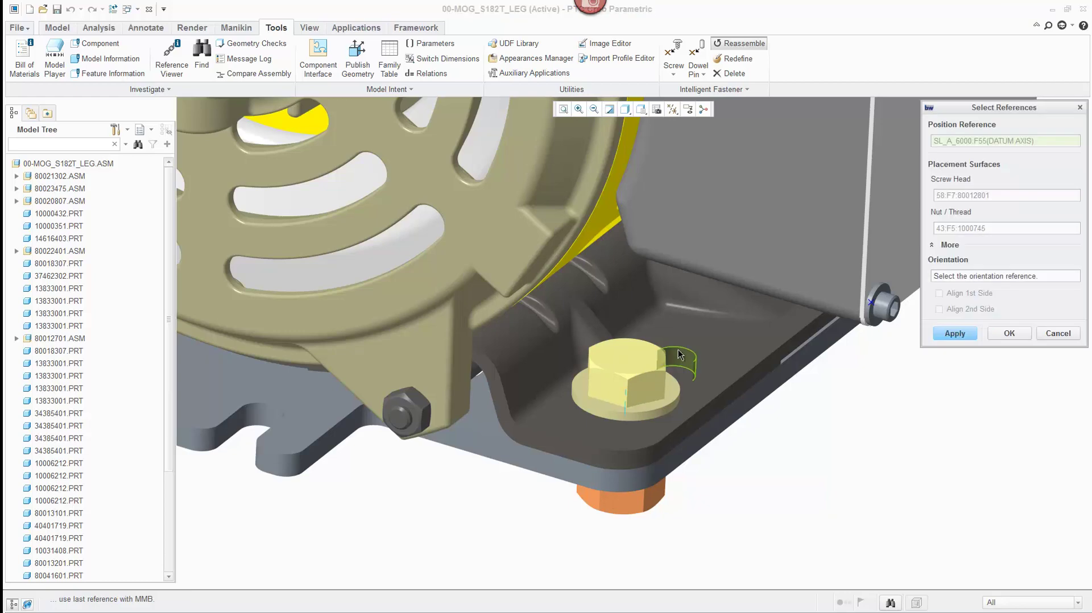
pyautogui.click(952, 335)
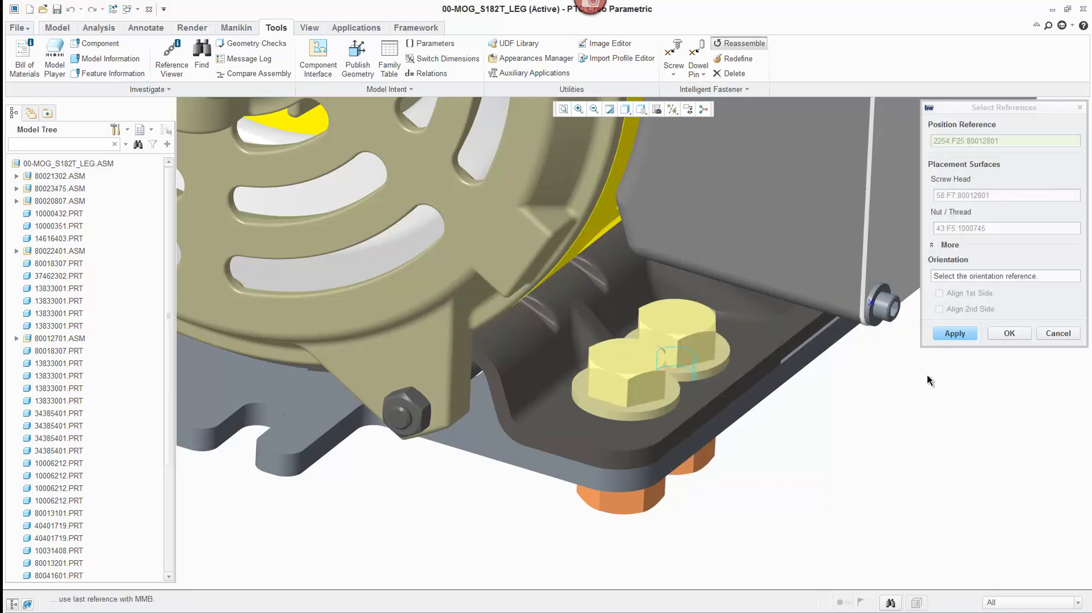
pyautogui.scroll(-3, 929, 379)
pyautogui.moveTo(916, 426); pyautogui.dragTo(845, 426, button='middle')
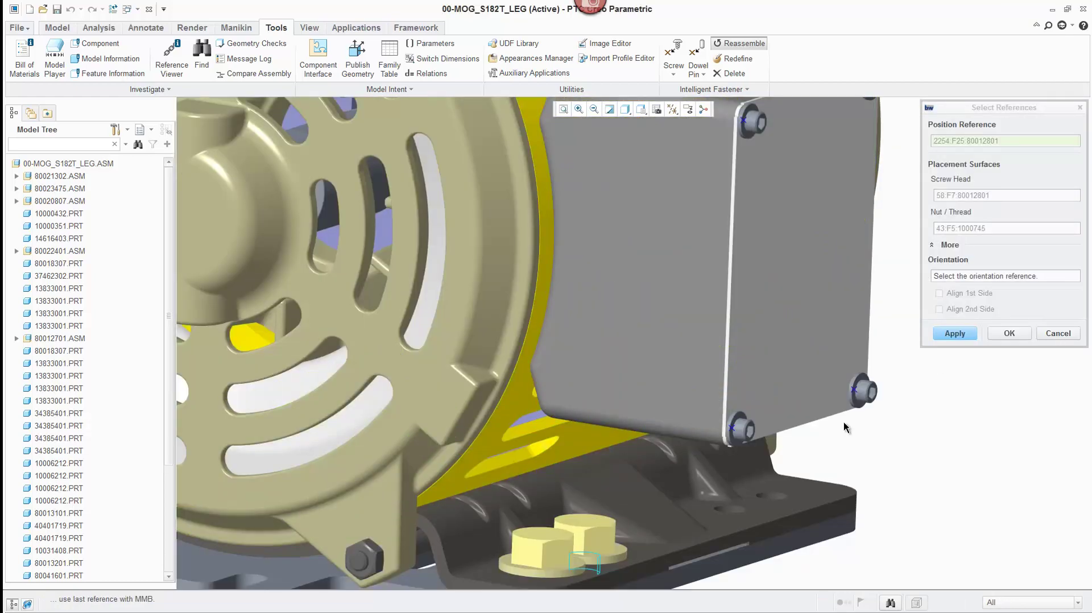
pyautogui.click(737, 513)
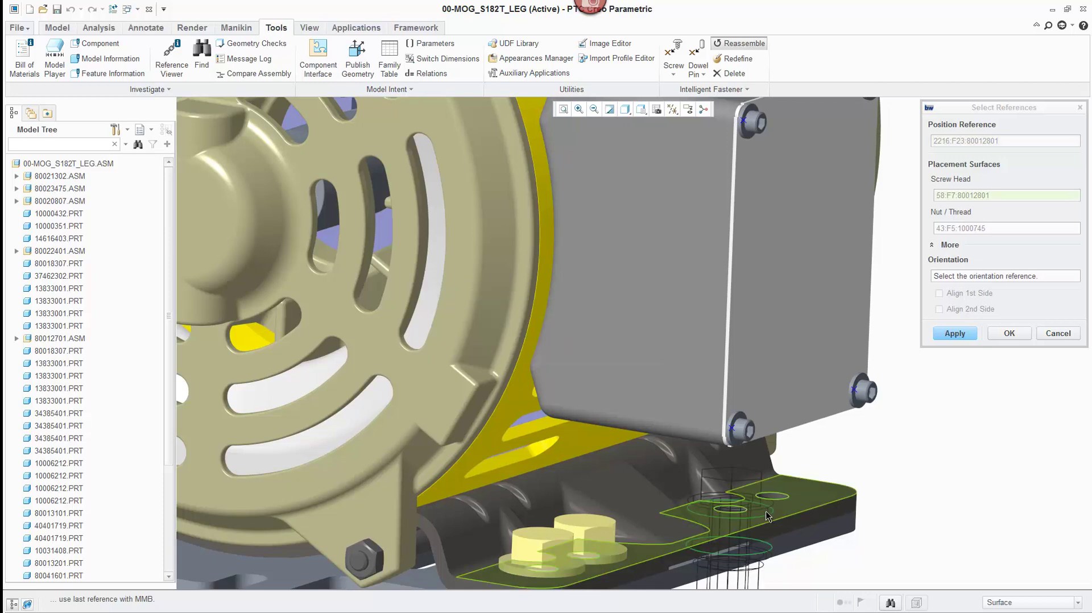
pyautogui.click(956, 334)
pyautogui.click(778, 499)
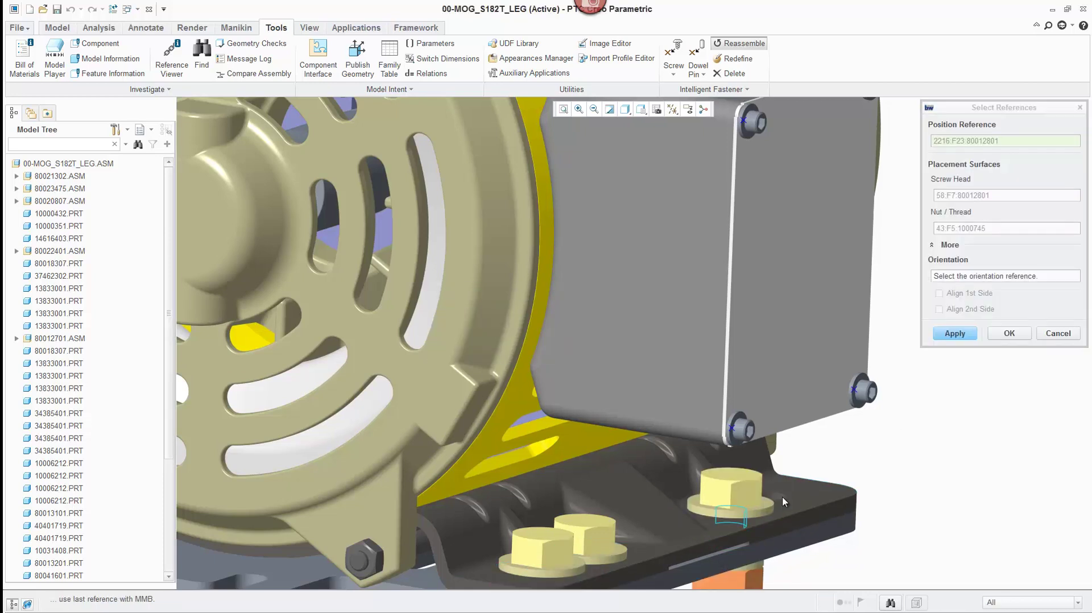
pyautogui.click(1022, 333)
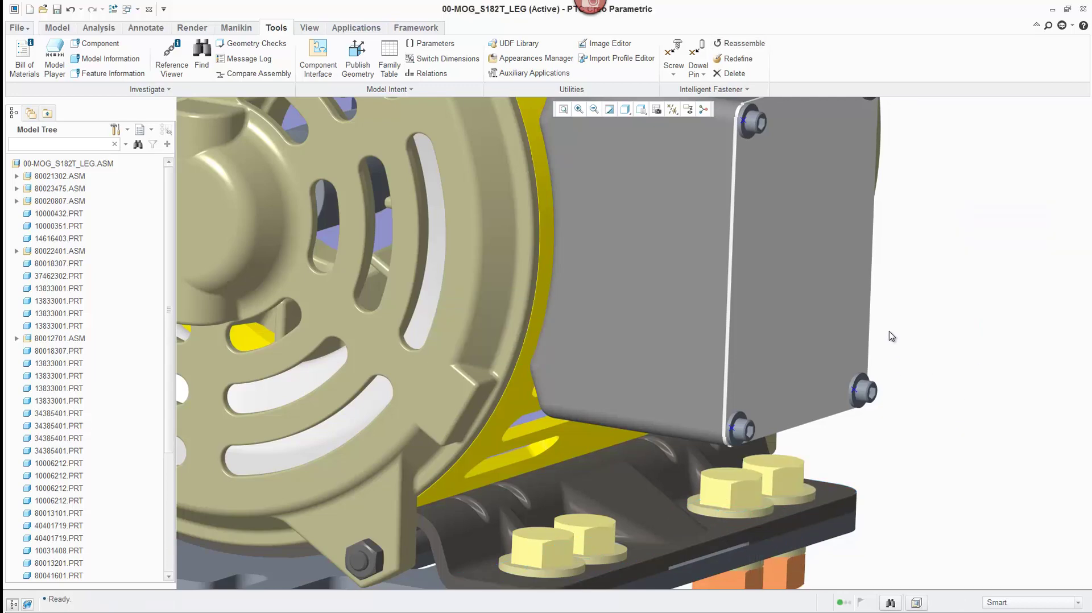
pyautogui.scroll(-4, 906, 353)
pyautogui.moveTo(906, 353); pyautogui.dragTo(870, 350, button='middle')
# Redefine the four motor-foot bolts as 7/16 × 1 1/4 Hex Socket Head Cap Screws.
pyautogui.scroll(10, 862, 357)
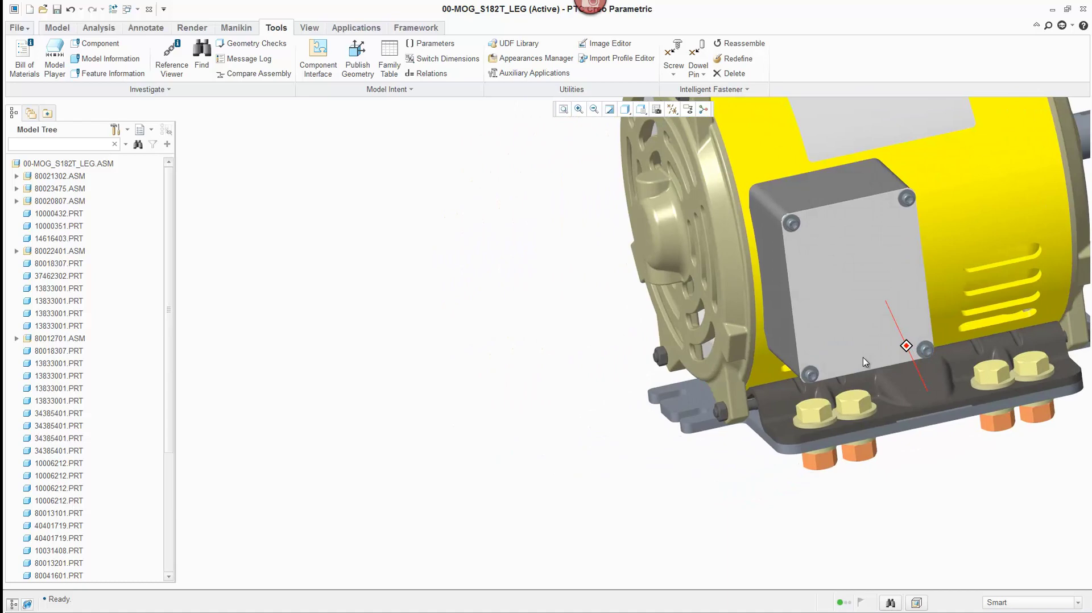
pyautogui.scroll(-3, 682, 358)
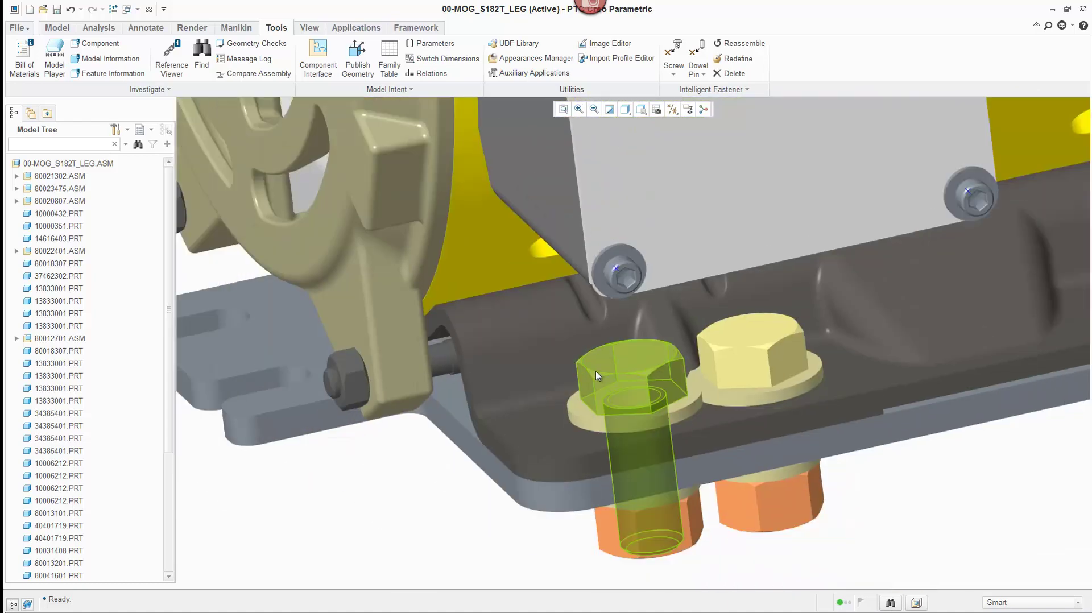
pyautogui.click(683, 216)
pyautogui.click(739, 60)
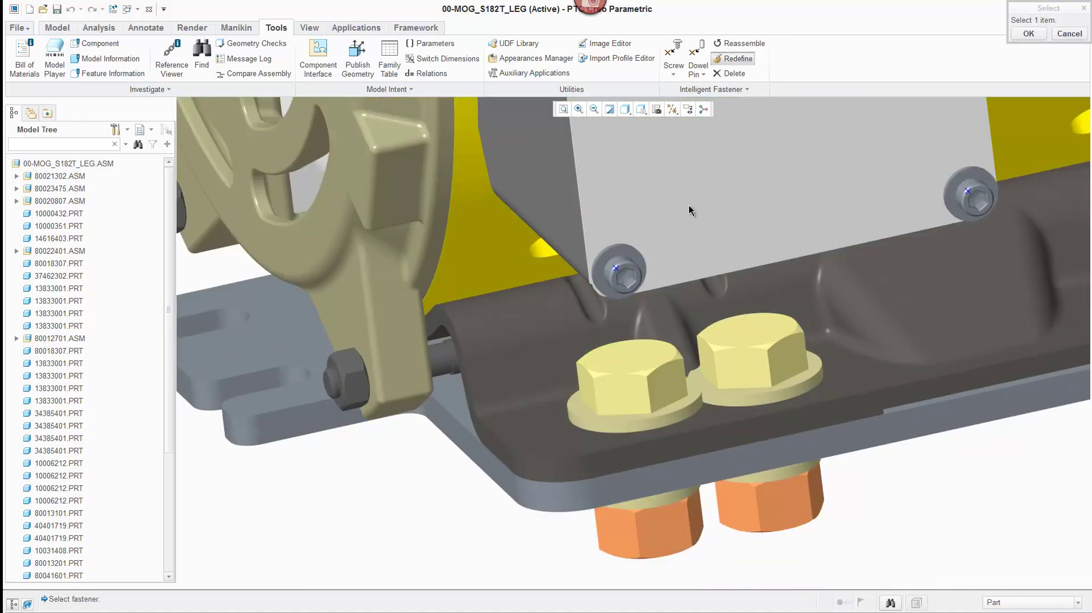
pyautogui.click(640, 387)
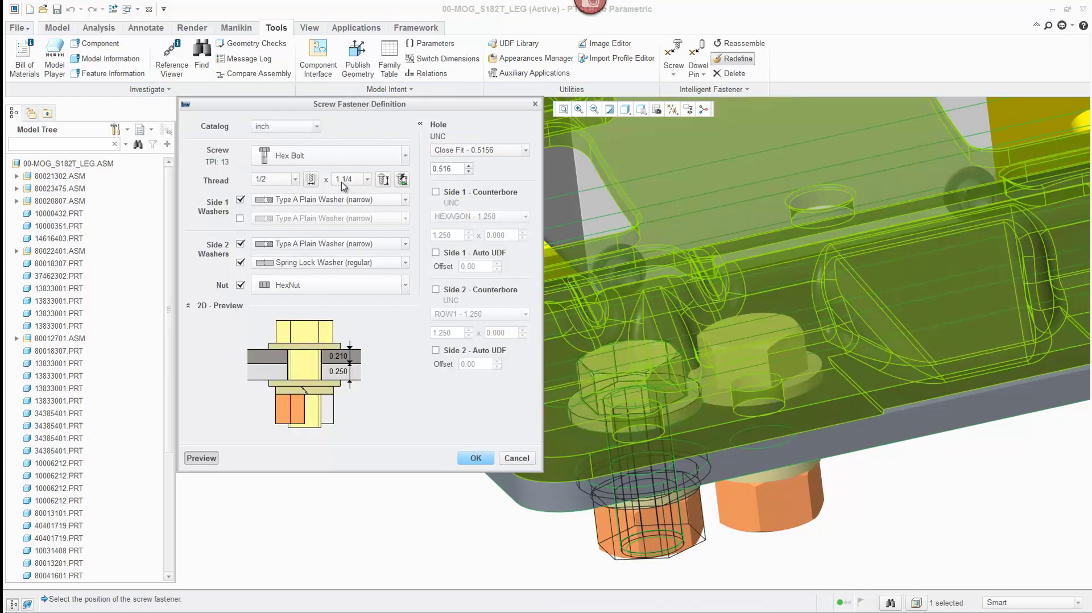
pyautogui.click(296, 160)
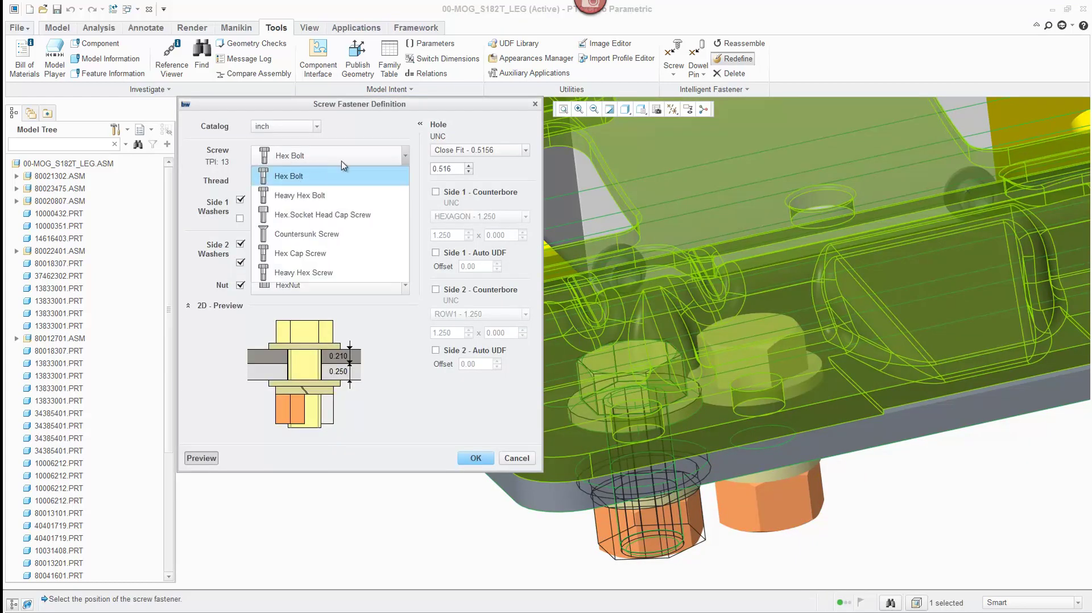
pyautogui.click(286, 215)
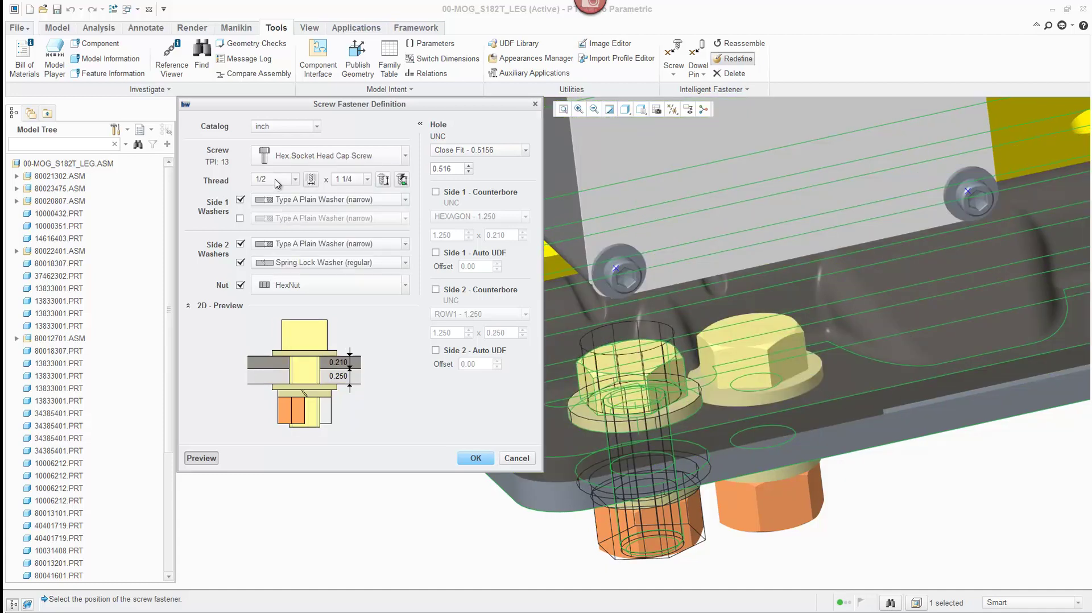
pyautogui.click(276, 179)
pyautogui.click(267, 213)
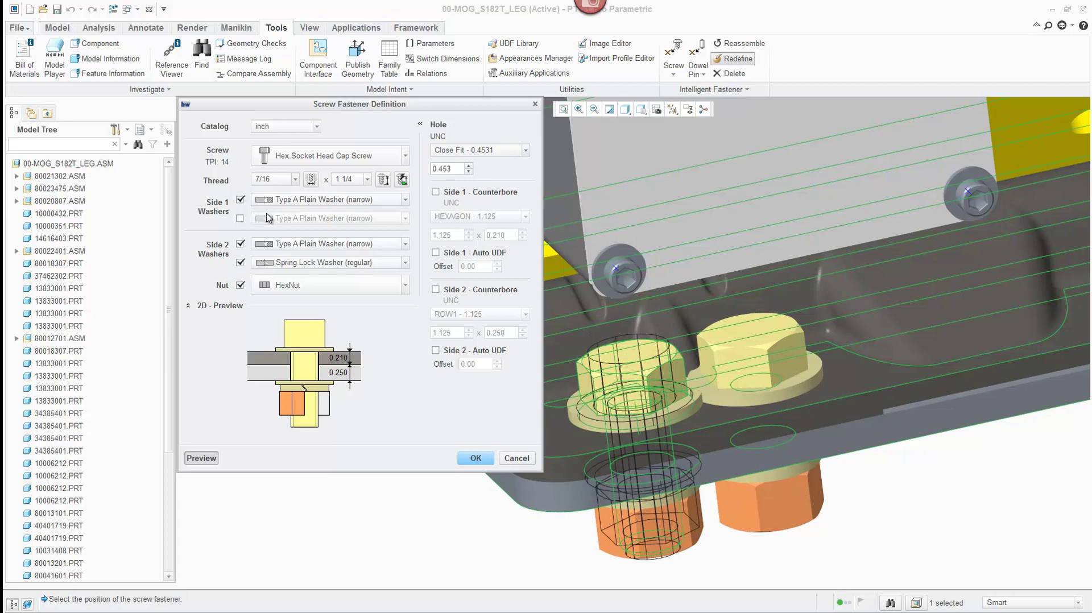
pyautogui.click(475, 458)
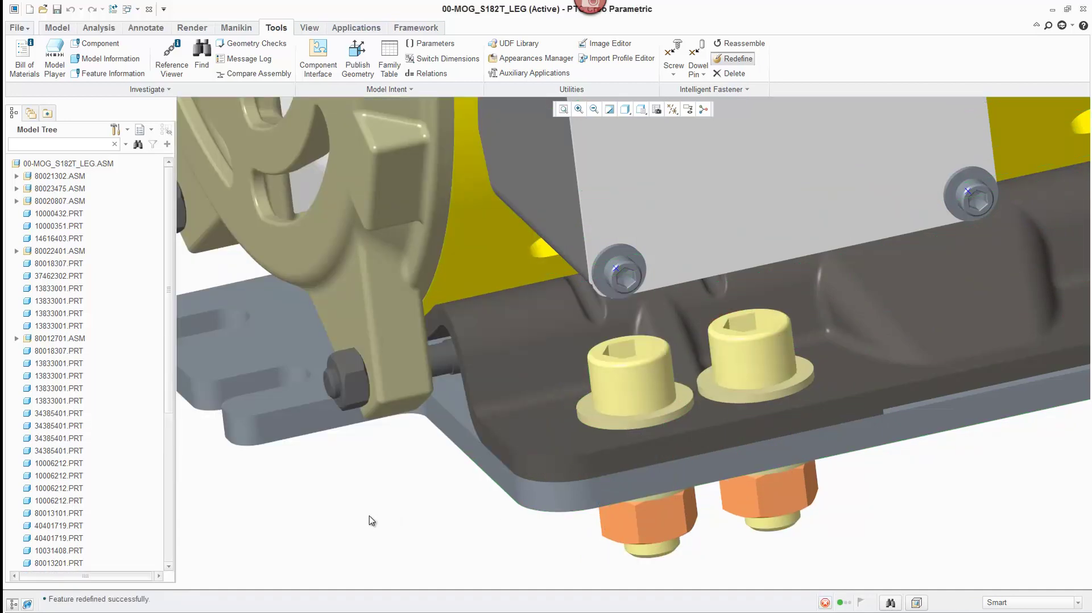
pyautogui.scroll(-3, 369, 517)
pyautogui.scroll(-2, 342, 498)
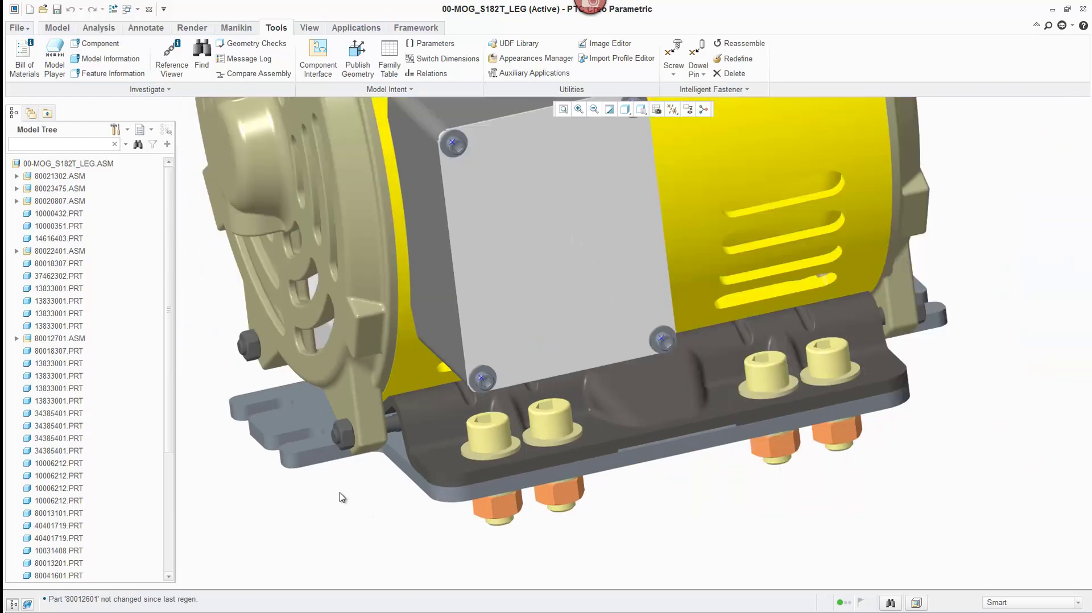
pyautogui.moveTo(342, 498)
pyautogui.mouseDown(button='middle')
pyautogui.moveTo(354, 494)
pyautogui.moveTo(321, 510)
pyautogui.mouseUp(button='middle')
# Activate cover part 80013201, change its 0.0478 thickness dimension to 0.56 and regenerate.
pyautogui.click(486, 268)
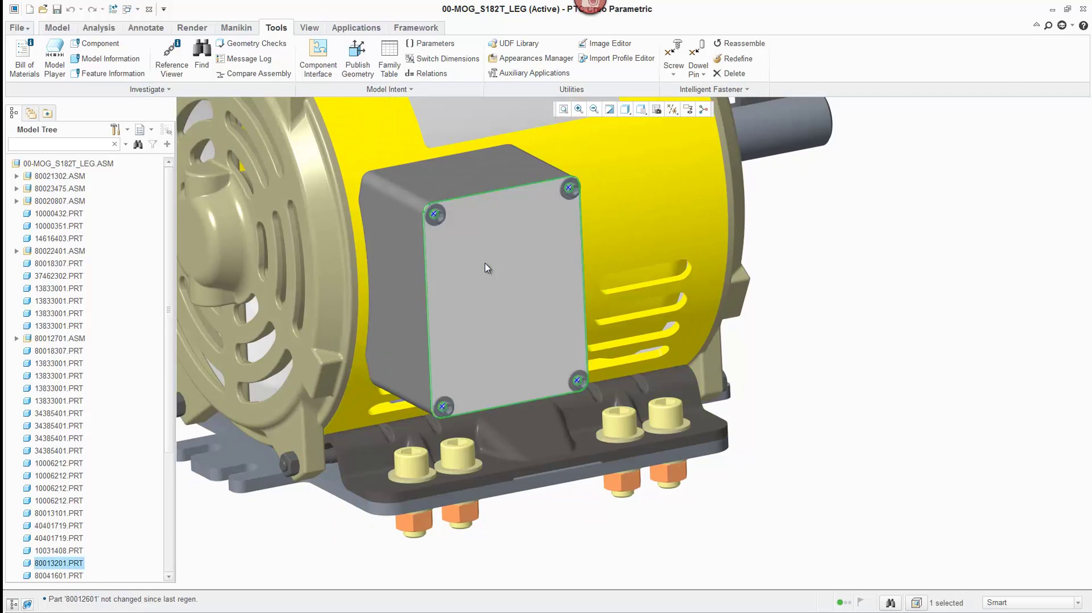
pyautogui.rightClick(487, 268)
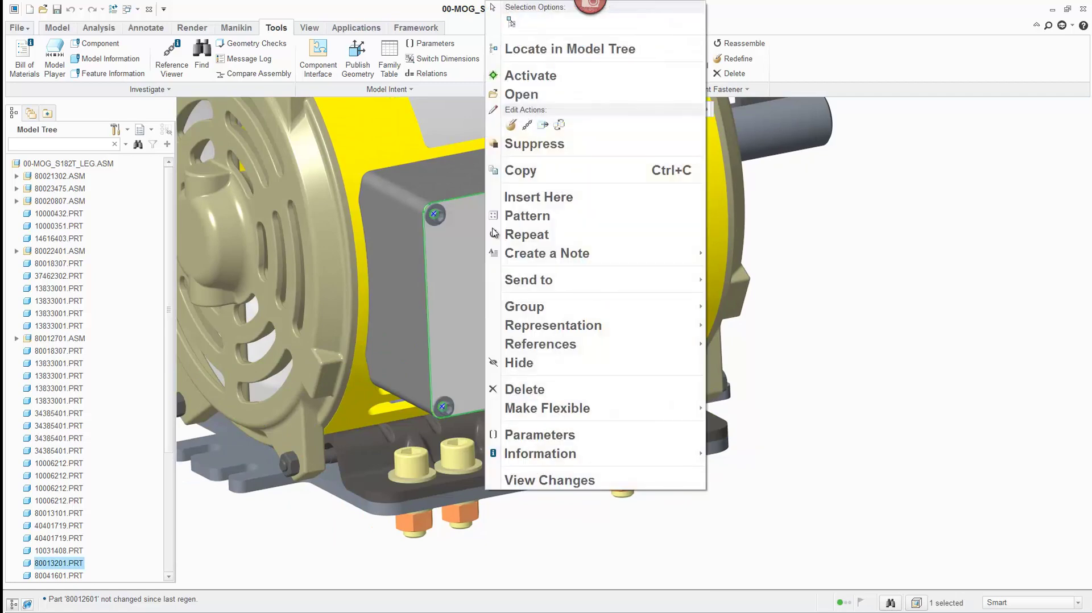
pyautogui.click(529, 74)
pyautogui.click(538, 217)
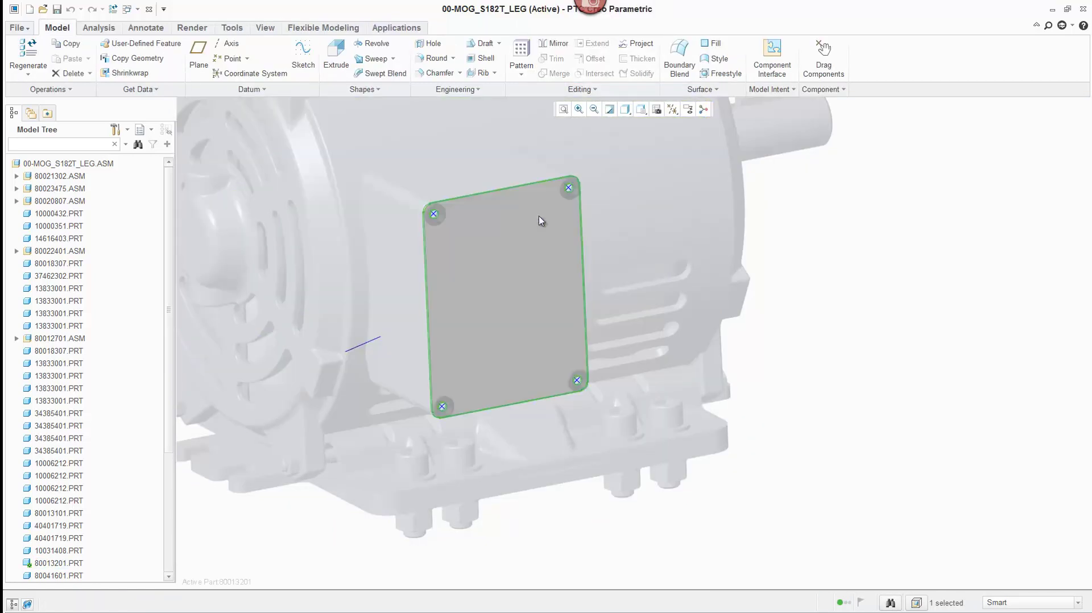
pyautogui.rightClick(539, 220)
pyautogui.click(564, 239)
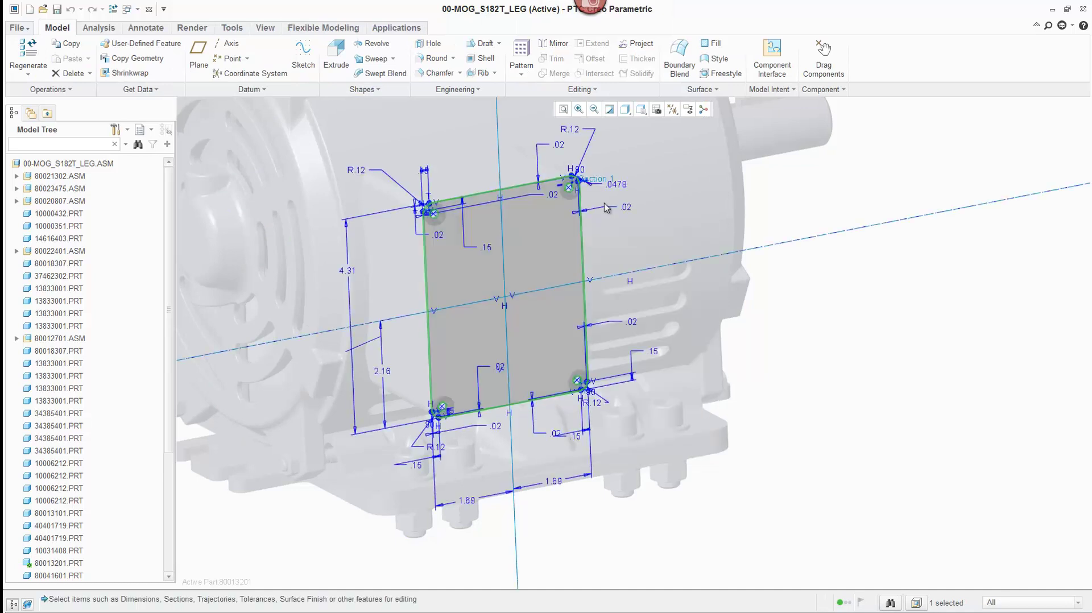
pyautogui.doubleClick(623, 185)
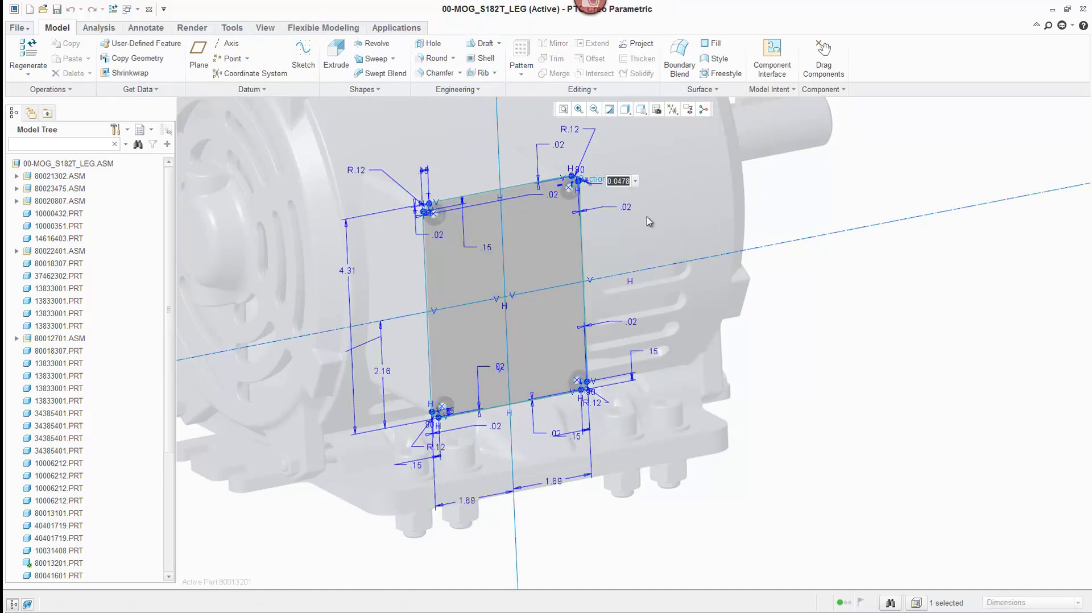
pyautogui.write('.56')
pyautogui.press('Return')
pyautogui.click(21, 47)
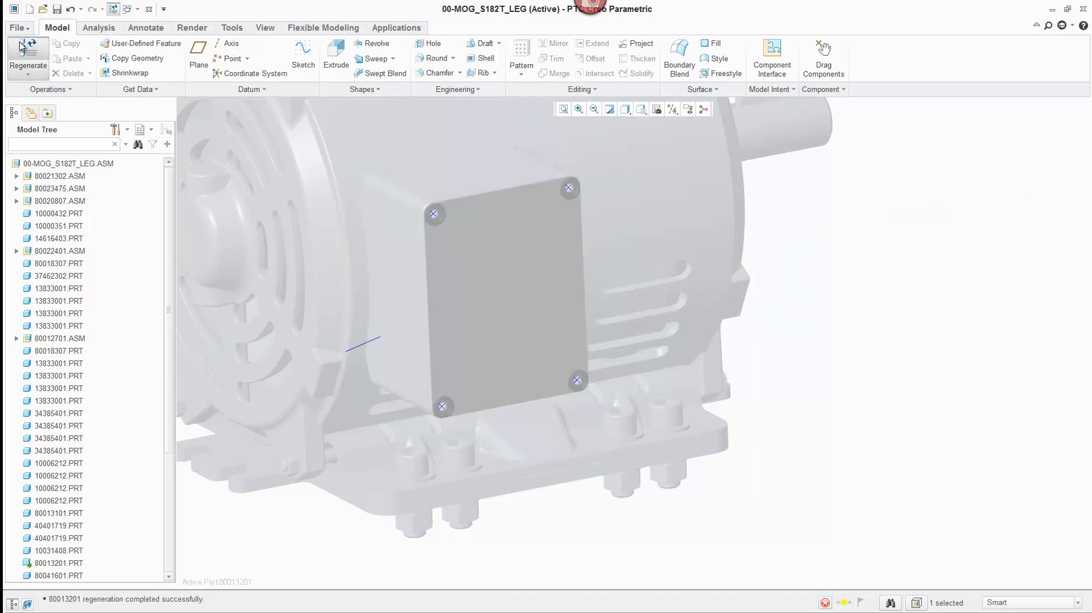
# Orbit the full assembly to inspect the thickened junction box cover and its corner screws.
pyautogui.hotkey('ctrl', 'a')
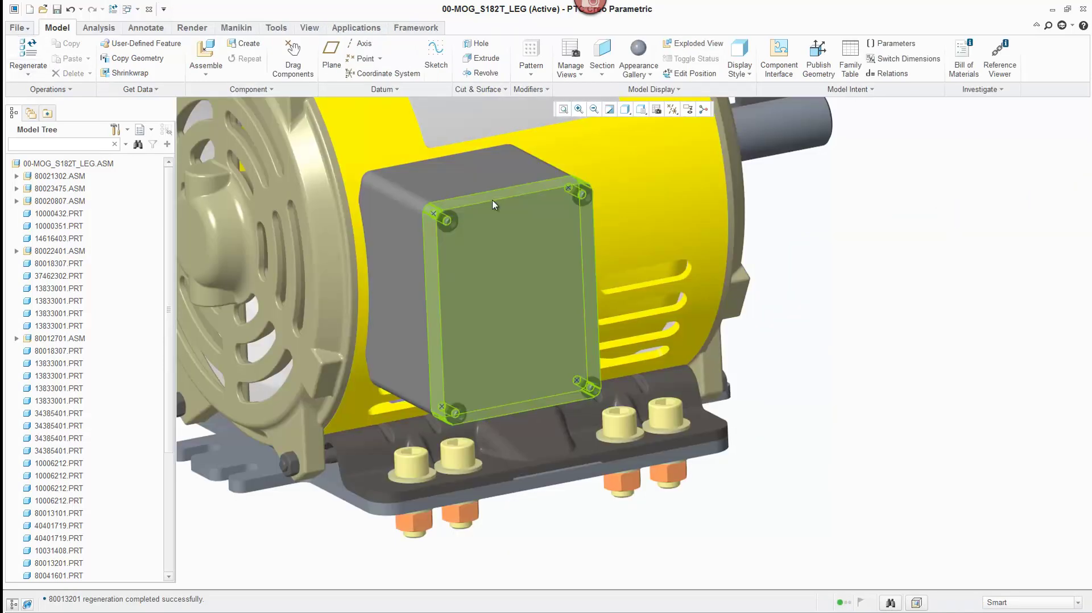
pyautogui.moveTo(492, 201); pyautogui.dragTo(579, 192, button='middle')
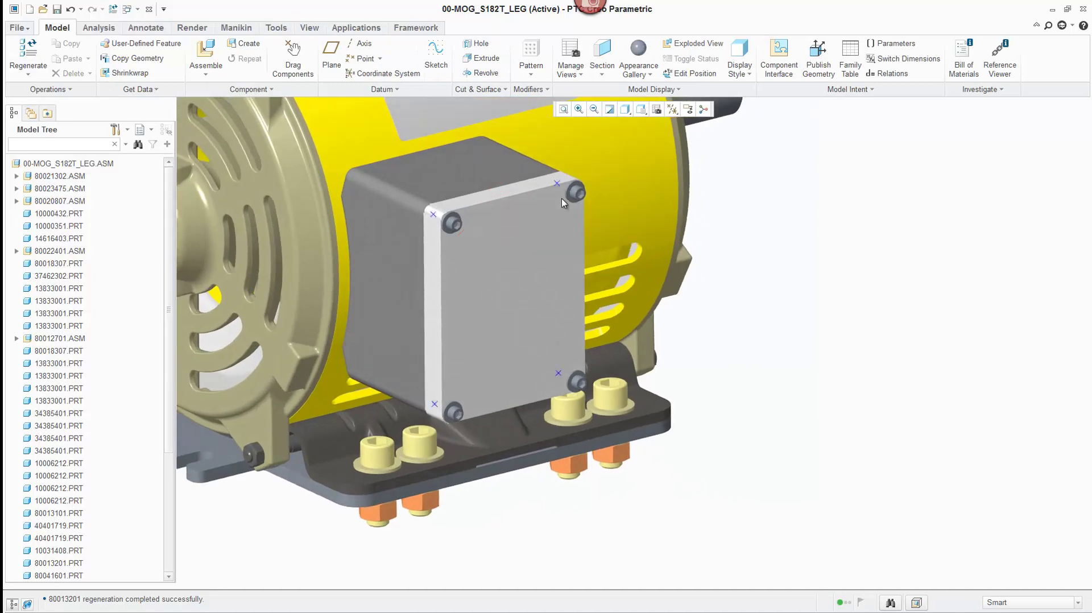
pyautogui.click(579, 194)
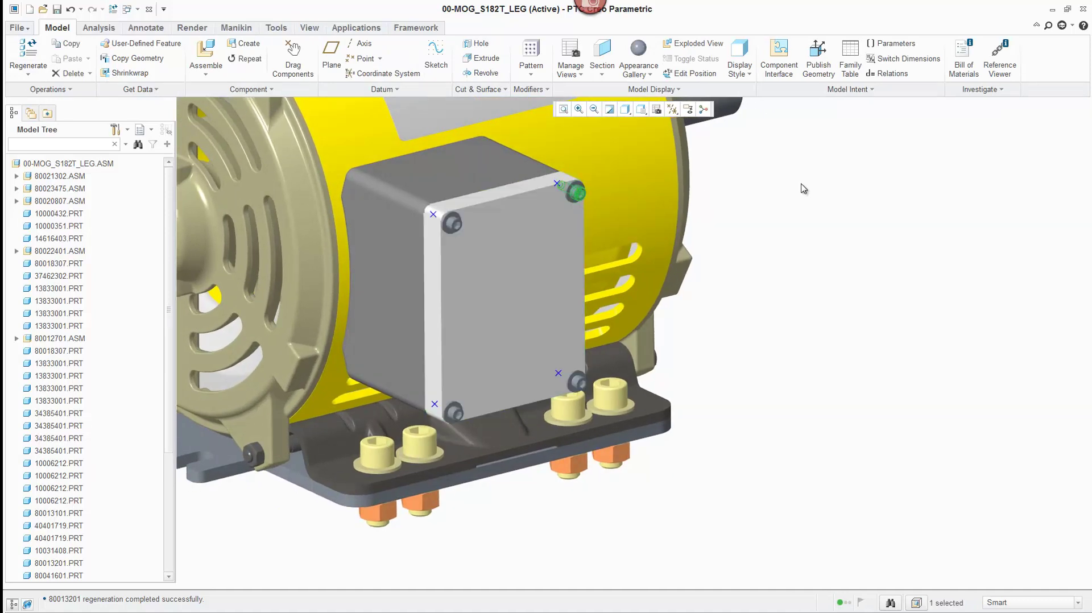
pyautogui.click(803, 189)
# Run Check Screw Fasteners from the Intelligent Fastener menu on the Tools tab.
pyautogui.click(276, 27)
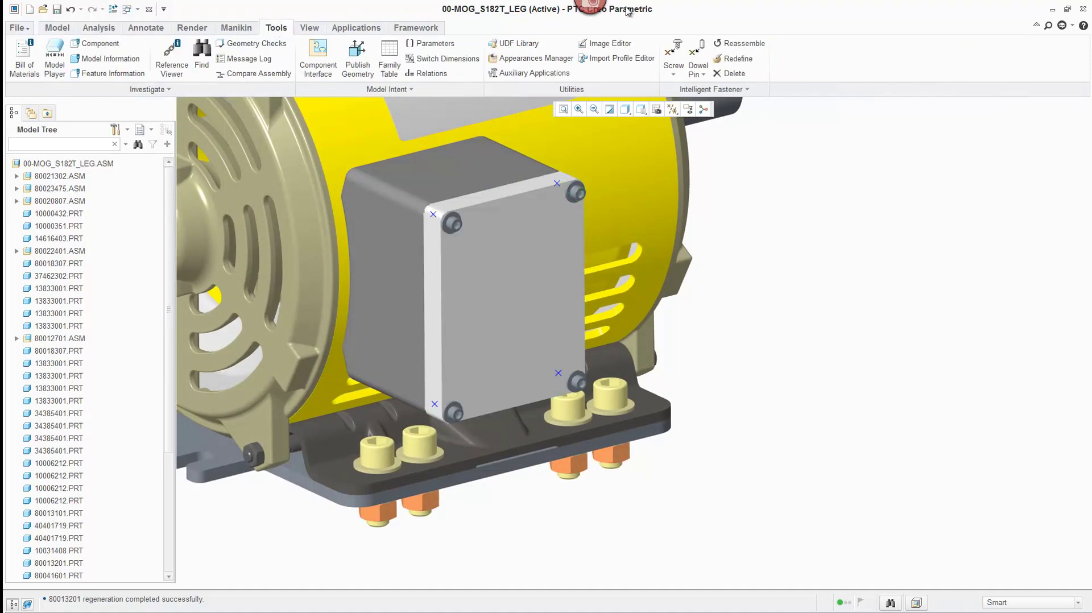
pyautogui.click(732, 91)
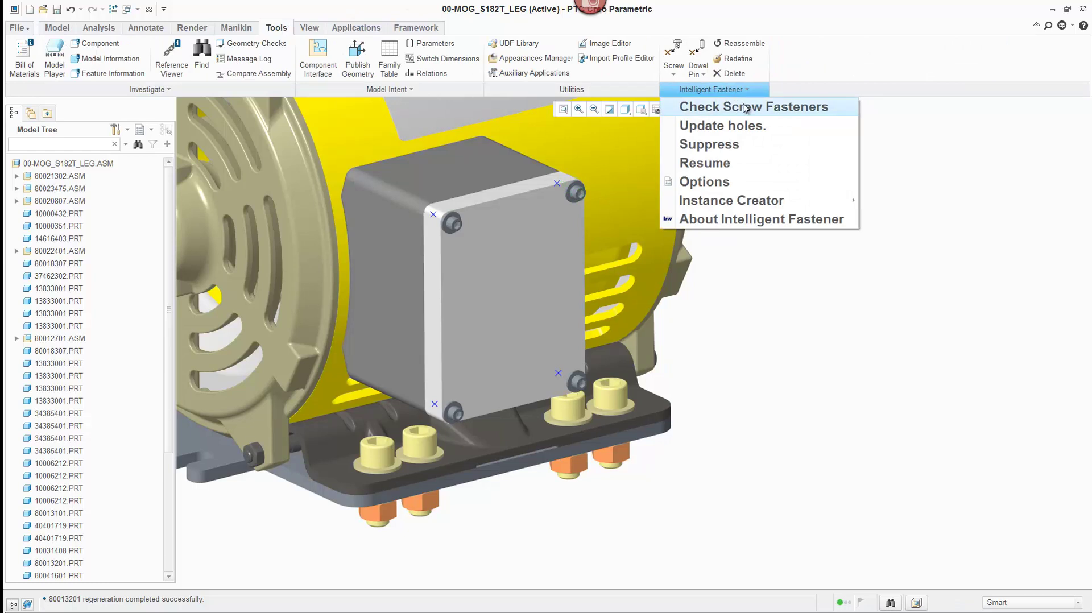
pyautogui.click(745, 108)
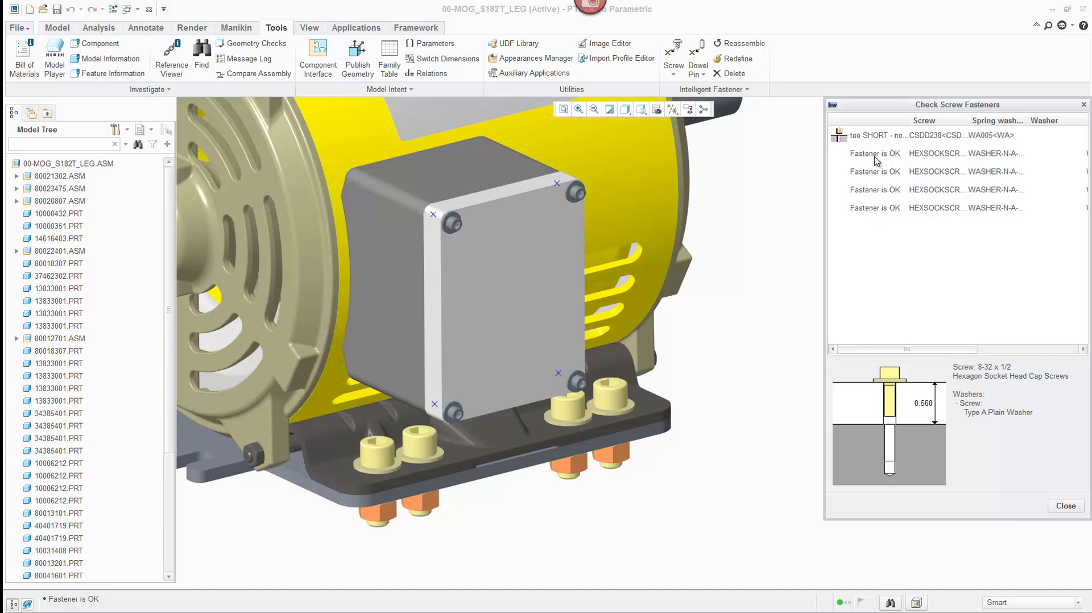
# Set the flagged 8-32 cover screws to 7/8 length and close the fastener check results.
pyautogui.doubleClick(872, 138)
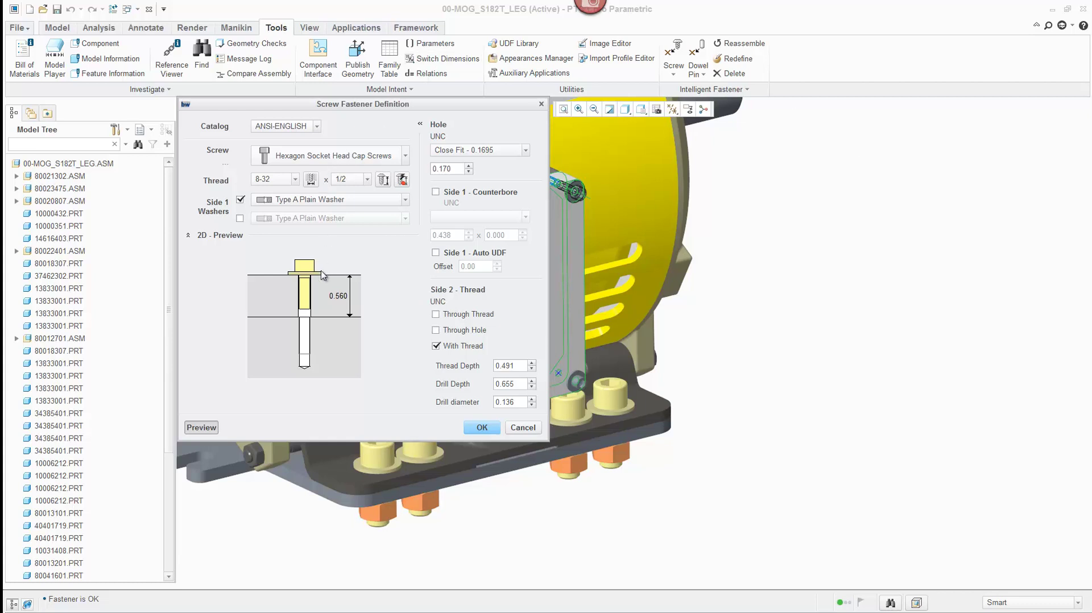
pyautogui.click(368, 181)
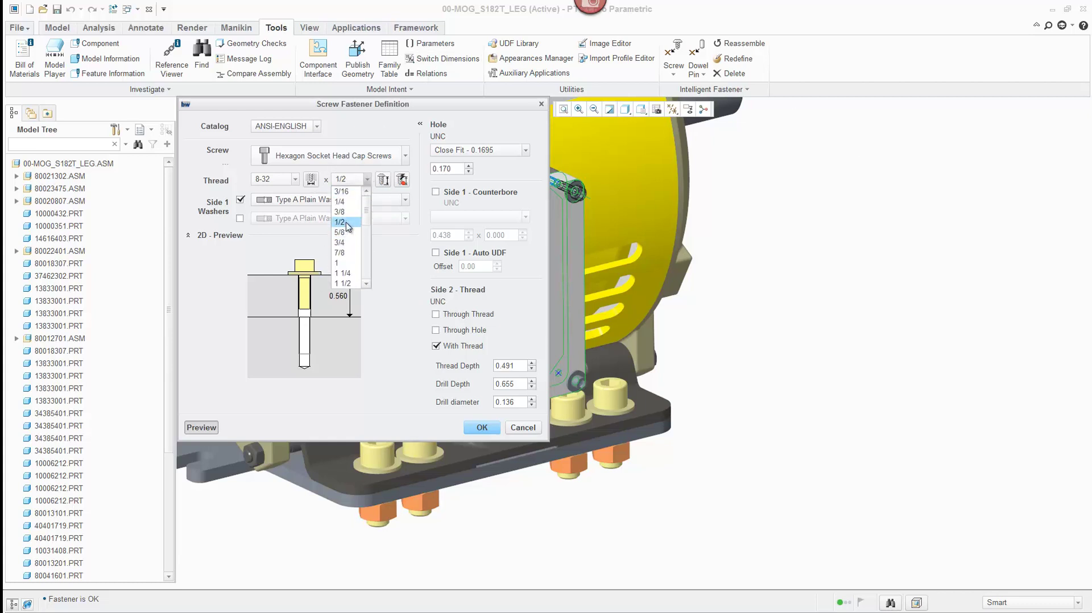
pyautogui.click(348, 252)
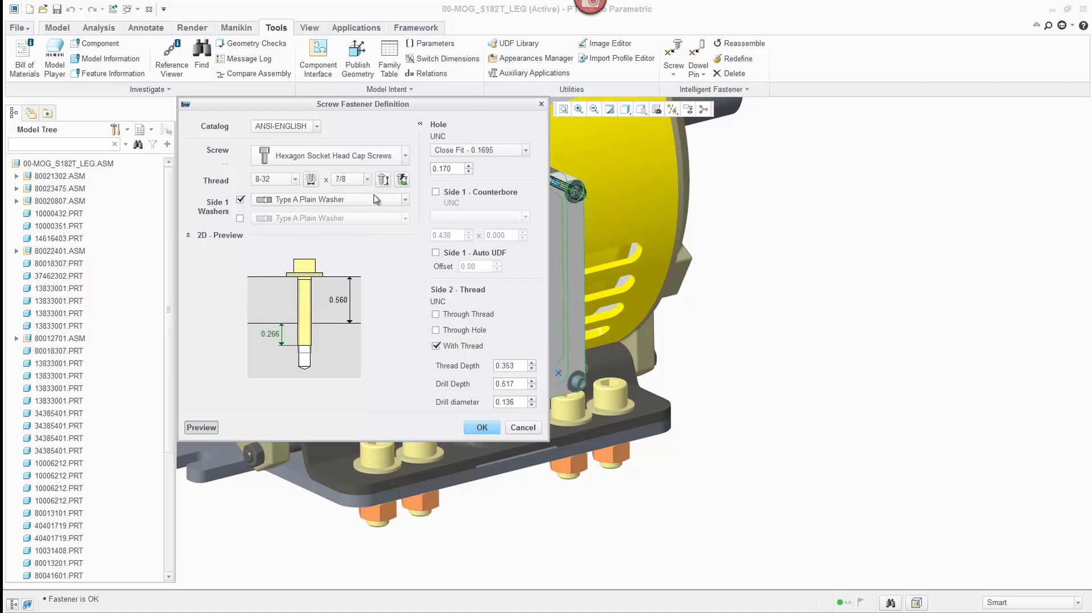
pyautogui.click(367, 179)
pyautogui.click(347, 263)
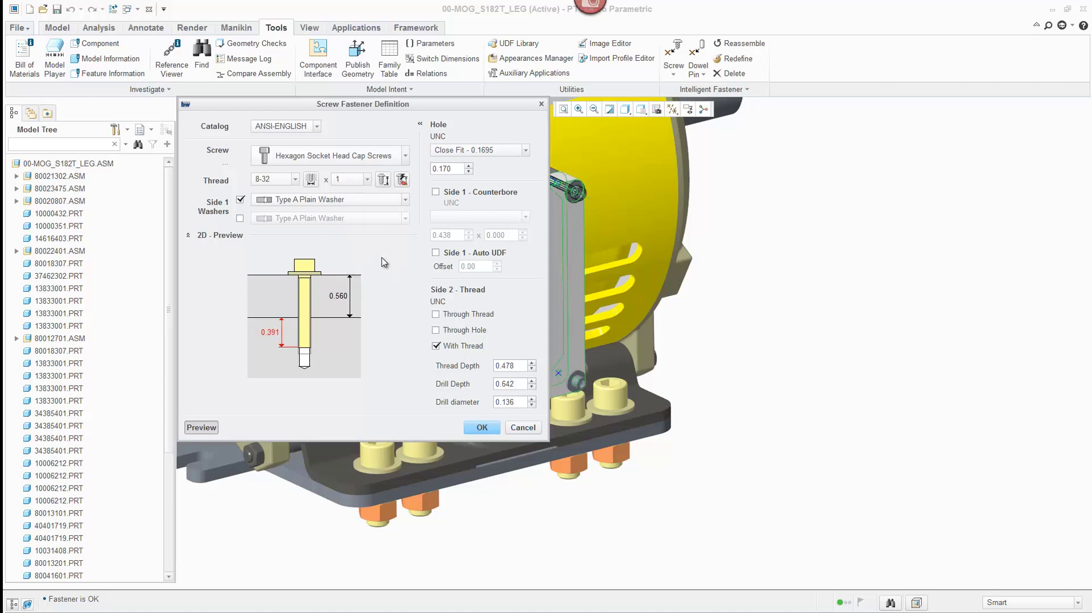
pyautogui.click(367, 180)
pyautogui.click(341, 254)
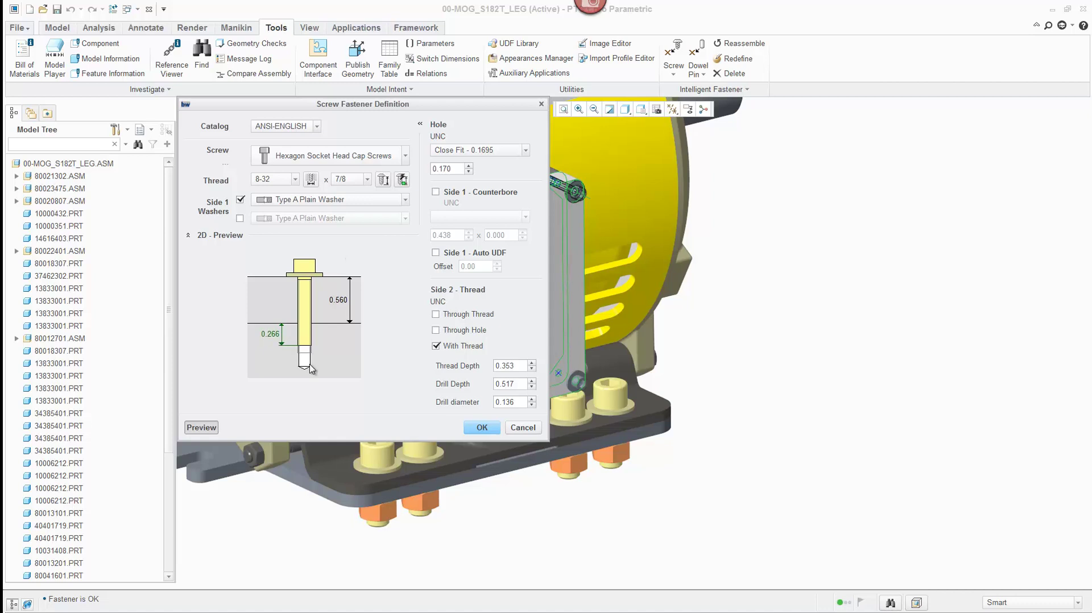
pyautogui.click(481, 427)
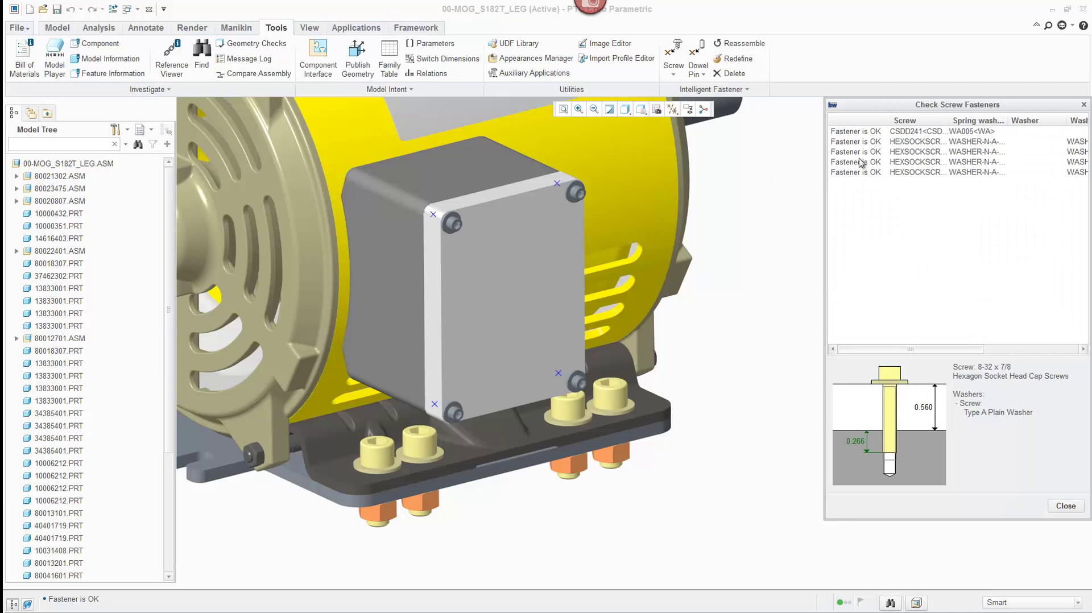
pyautogui.click(1065, 506)
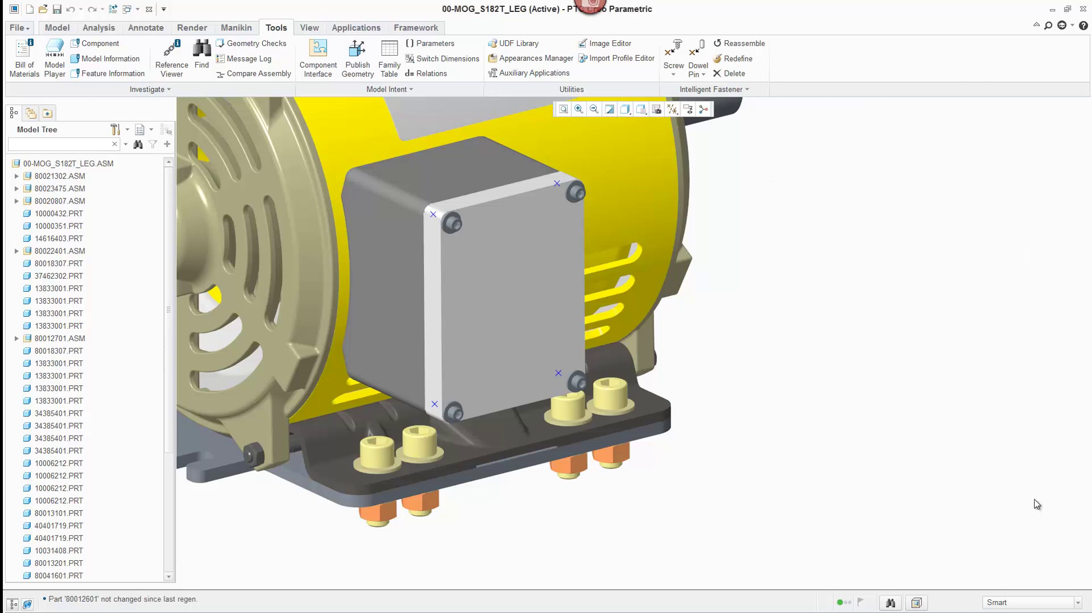
# Redefine the base plate fastener, adding a head-side counterbore and trying depths 0.050 then 0.100.
pyautogui.click(729, 61)
pyautogui.click(369, 516)
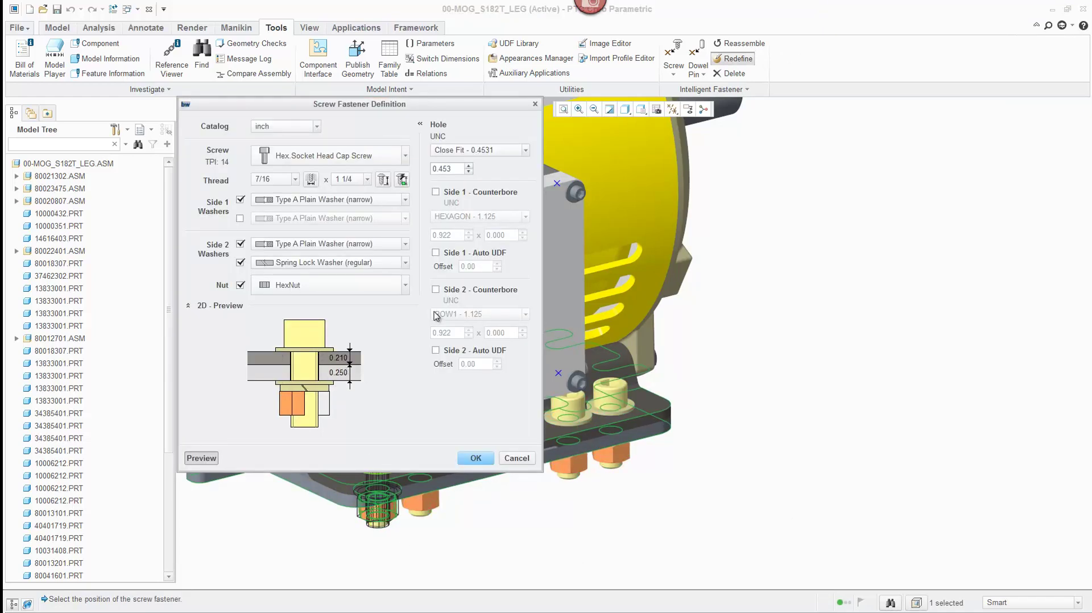
pyautogui.click(436, 192)
pyautogui.doubleClick(509, 235)
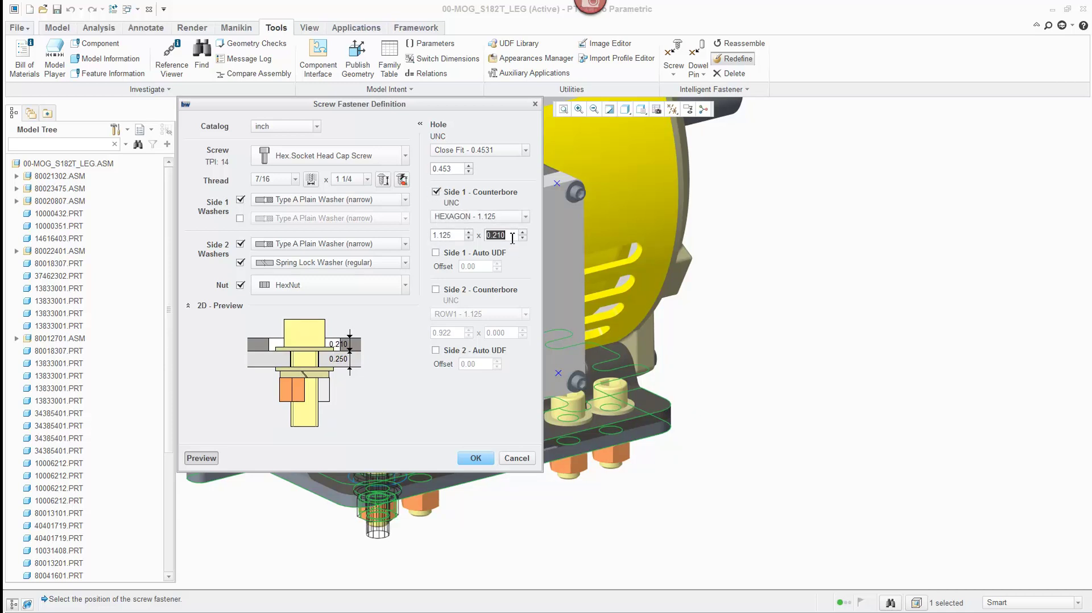
pyautogui.write('0.05')
pyautogui.press('Return')
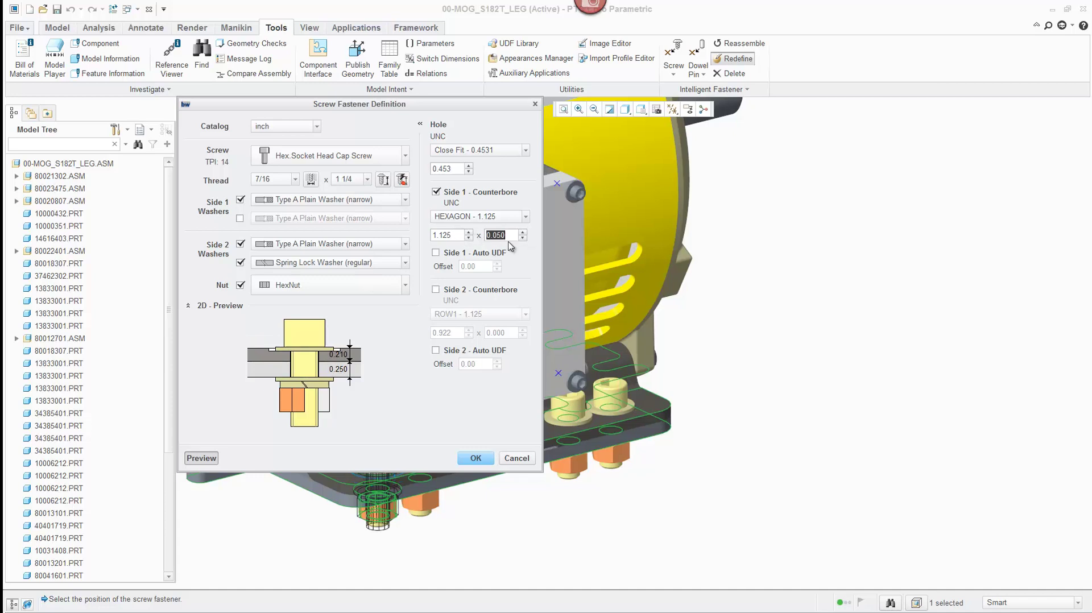
pyautogui.press('BackSpace')
pyautogui.write('0.1')
pyautogui.press('Return')
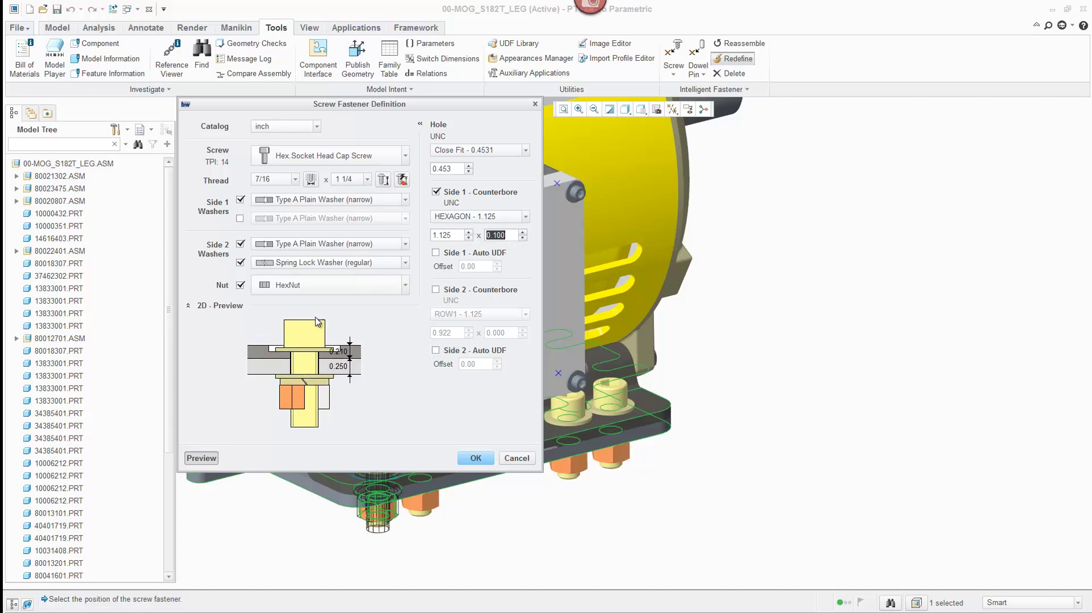
# Add a 1.125 × 0.070 nut-side (Side 2) counterbore and apply the redefined fastener.
pyautogui.click(436, 290)
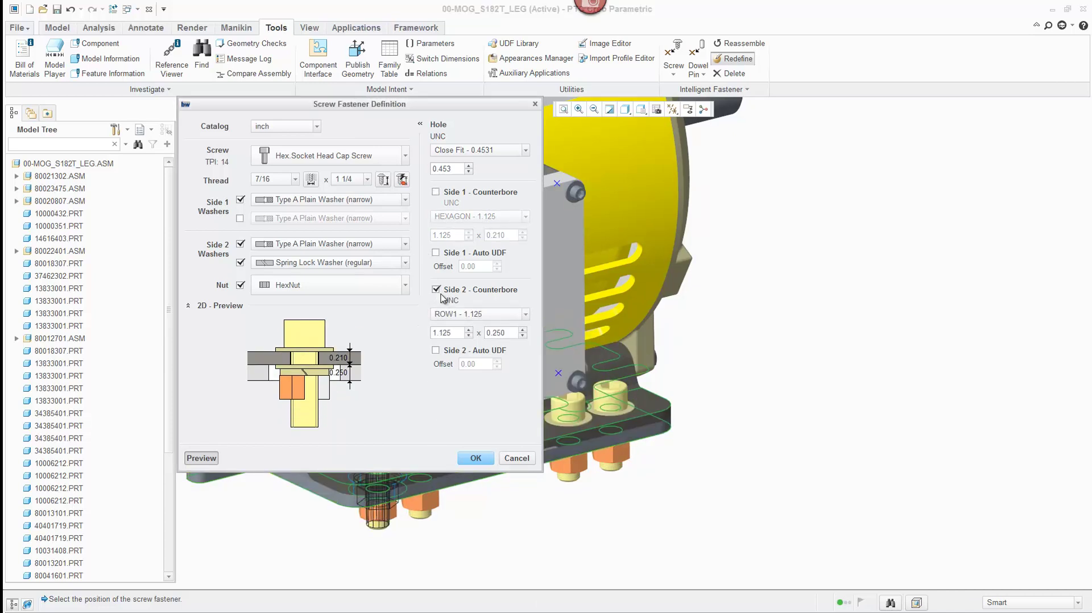
pyautogui.doubleClick(506, 332)
pyautogui.press('BackSpace')
pyautogui.write('.07')
pyautogui.press('Return')
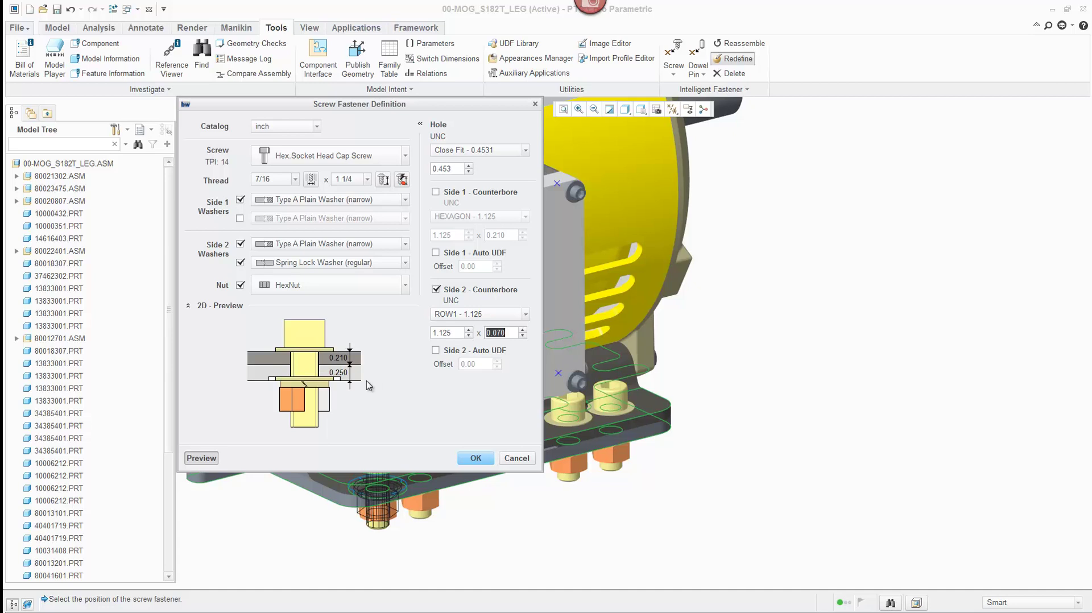
pyautogui.click(475, 459)
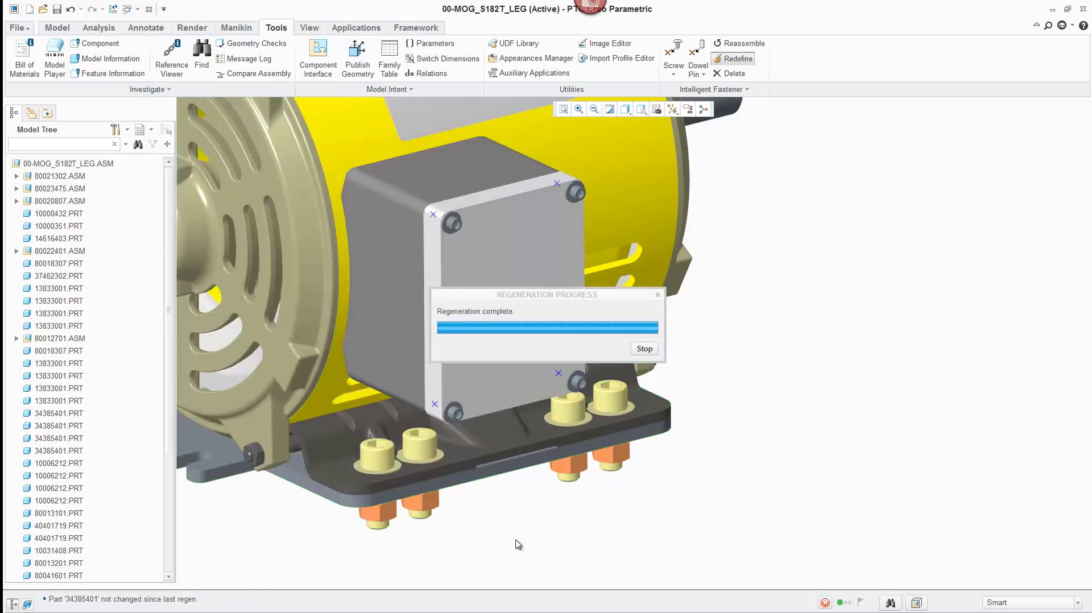
# View the nuts in the new base plate counterbores from standard orientation and above, then exit the demo.
pyautogui.hotkey('ctrl', 'd')
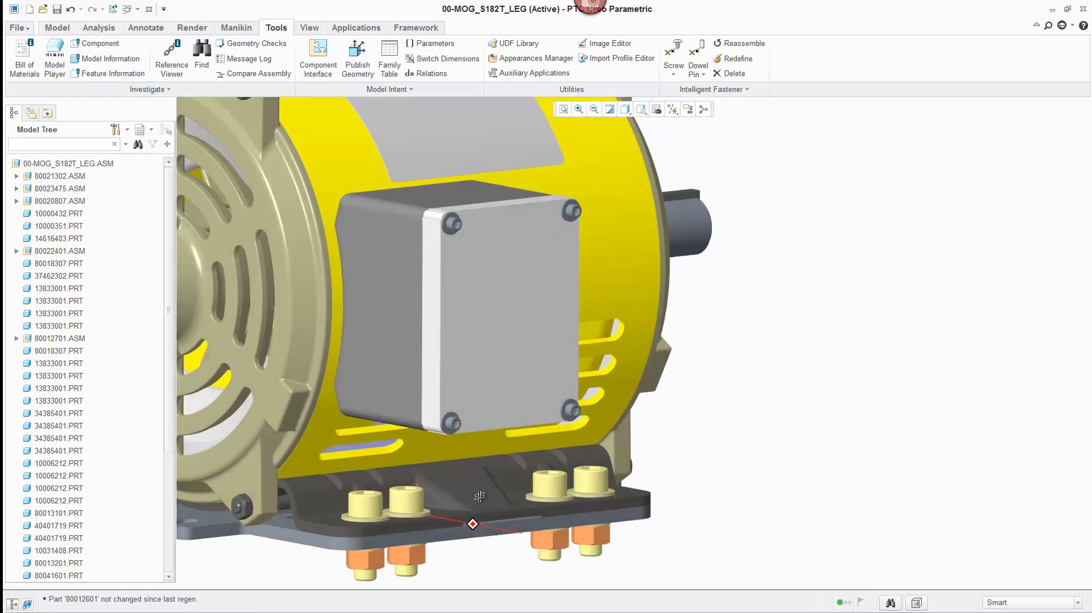
pyautogui.scroll(-10, 489, 446)
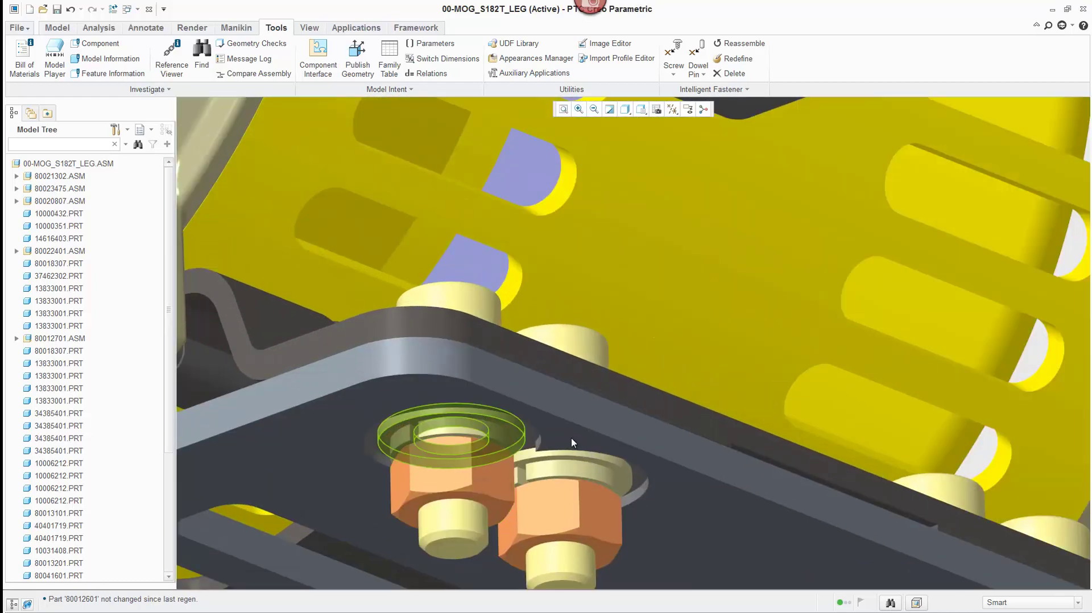
pyautogui.click(639, 486)
pyautogui.scroll(10, 566, 465)
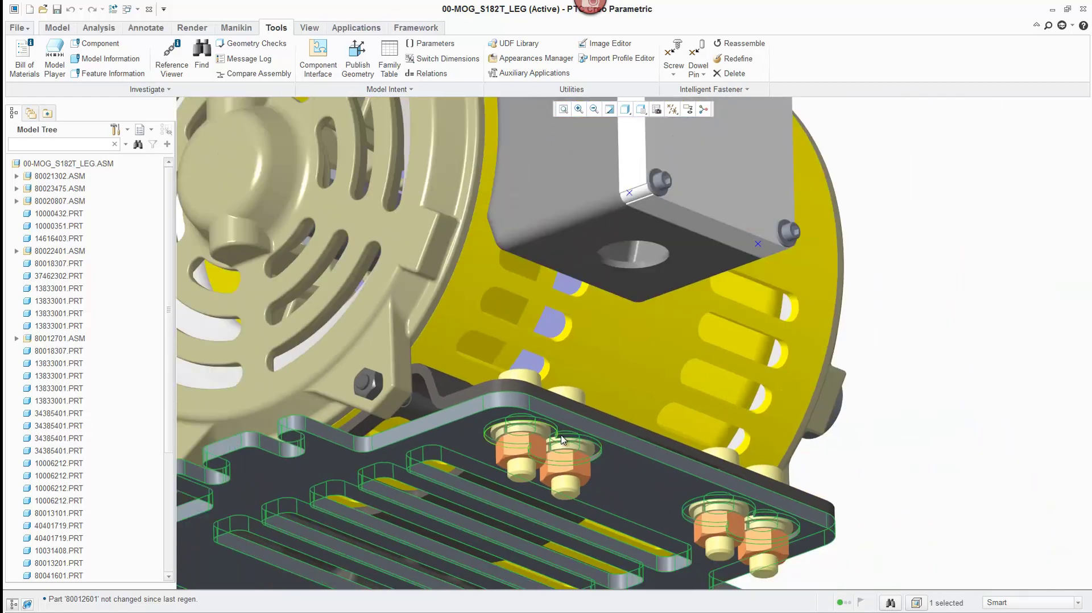
pyautogui.moveTo(566, 465); pyautogui.dragTo(449, 482, button='middle')
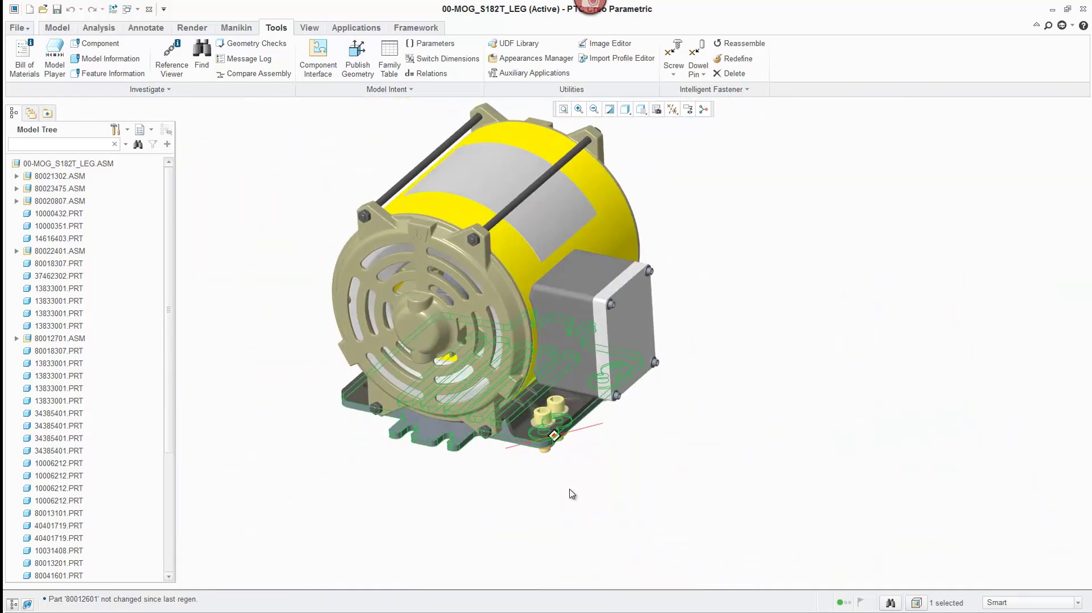
pyautogui.click(439, 483)
pyautogui.scroll(-2, 239, 278)
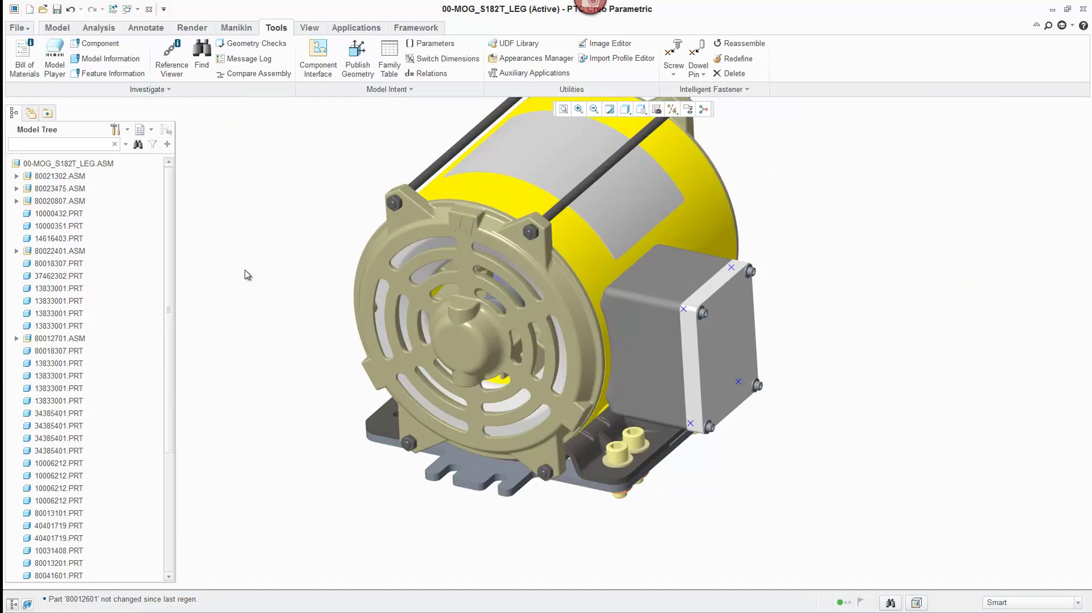
pyautogui.press('Escape')
# Advance the slideshow from slide 9 to slide 18, 'Intelligent Fastener Extension – Value'.
pyautogui.hotkey('alt', 'Tab')
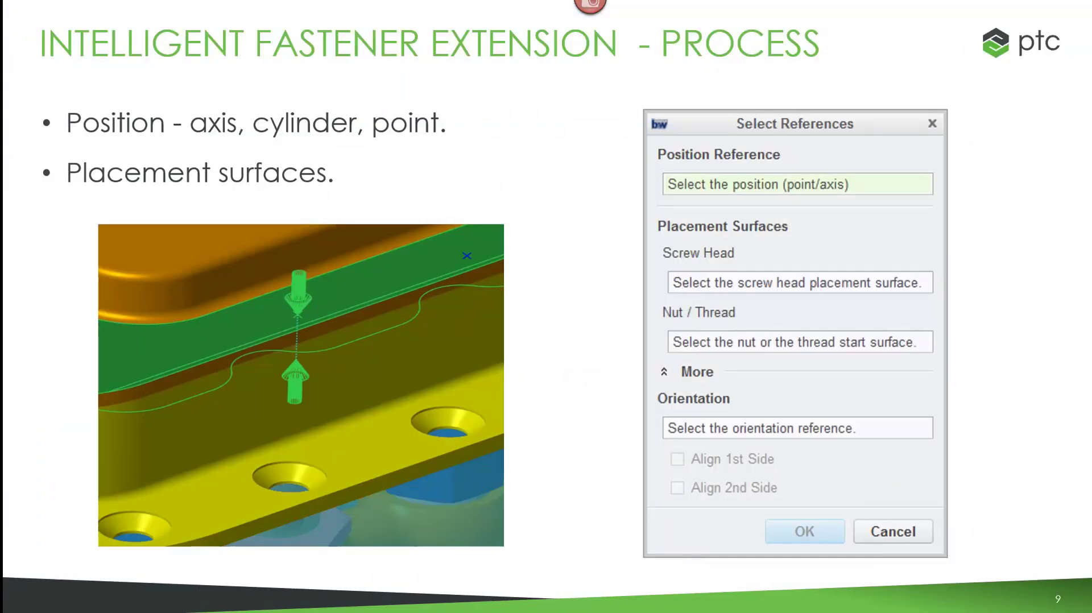
pyautogui.press('Right')
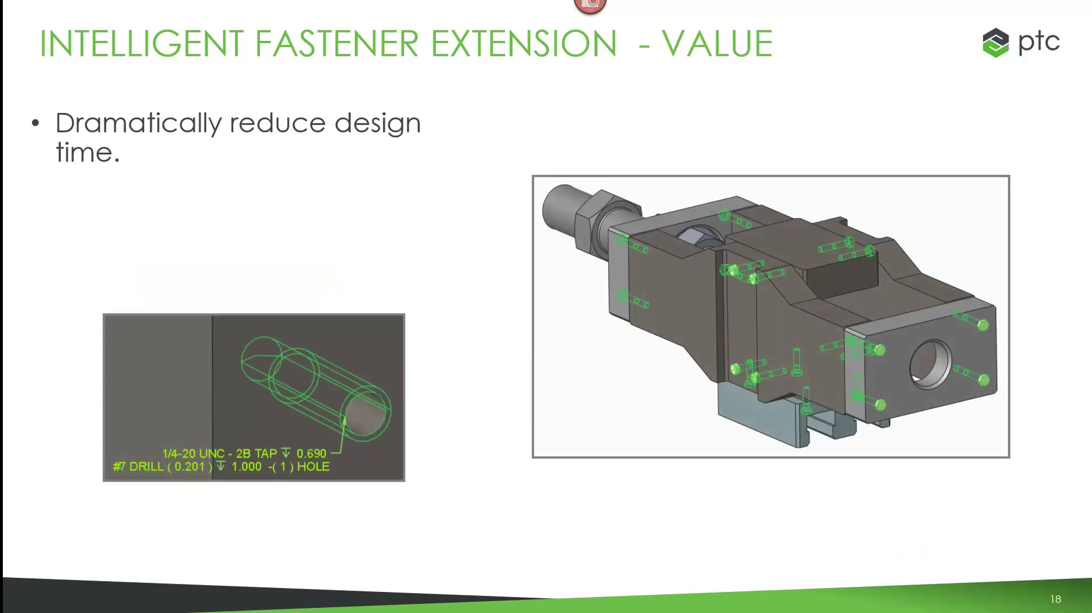